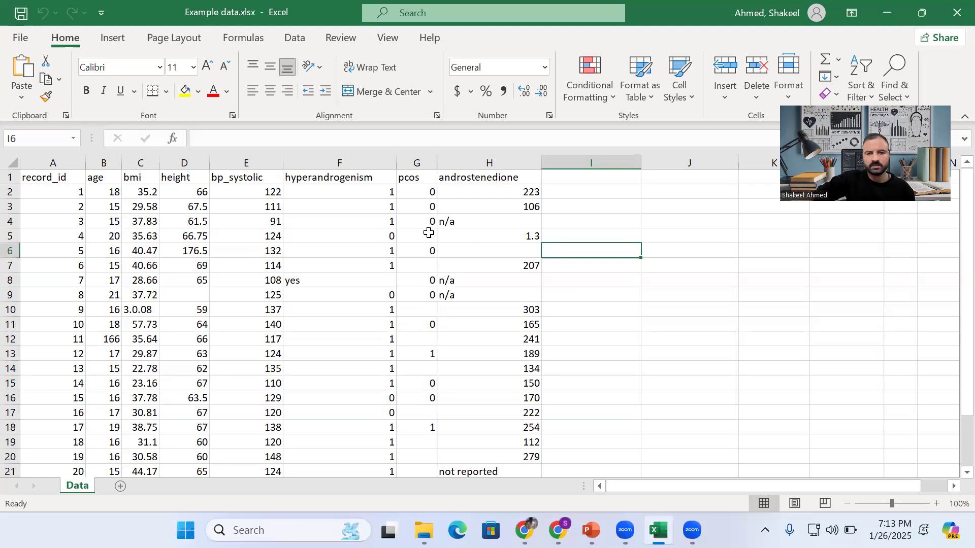
- Look through the dataset for inconsistent entries, comparing the text entry in the hyperandrogenism column with the numeric codes around it
scroll(414, 226, down, 3)
scroll(413, 234, up, 3)
scroll(412, 236, down, 3)
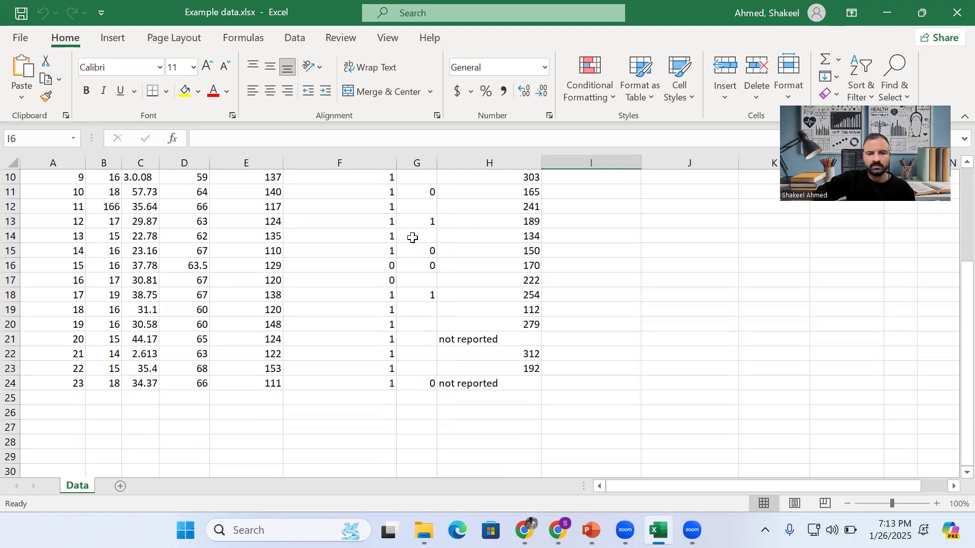
scroll(412, 237, up, 3)
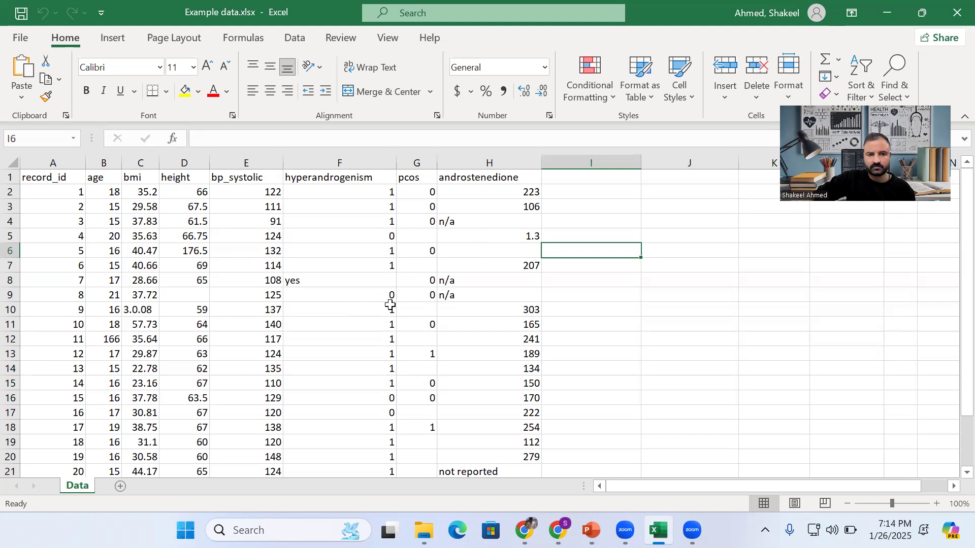
click(345, 280)
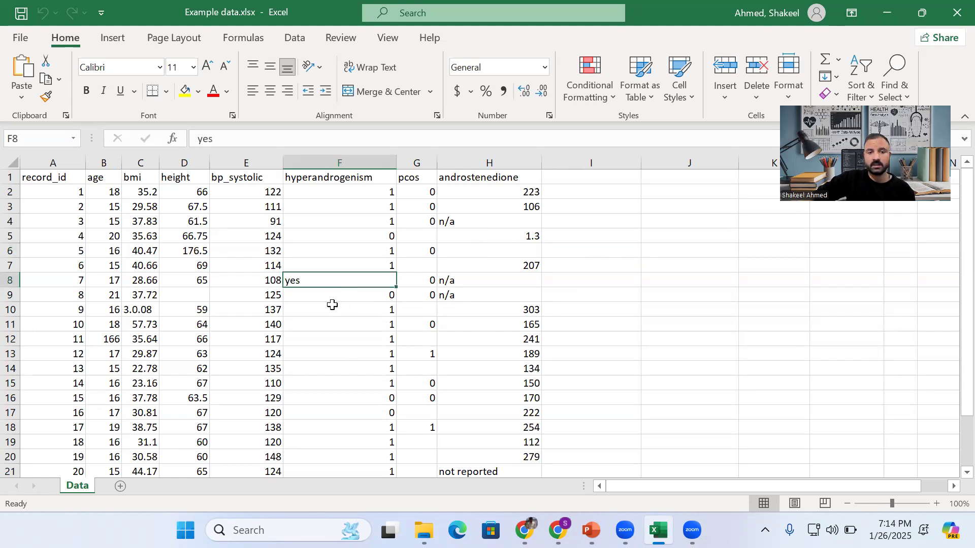
click(316, 296)
click(311, 276)
scroll(367, 352, down, 3)
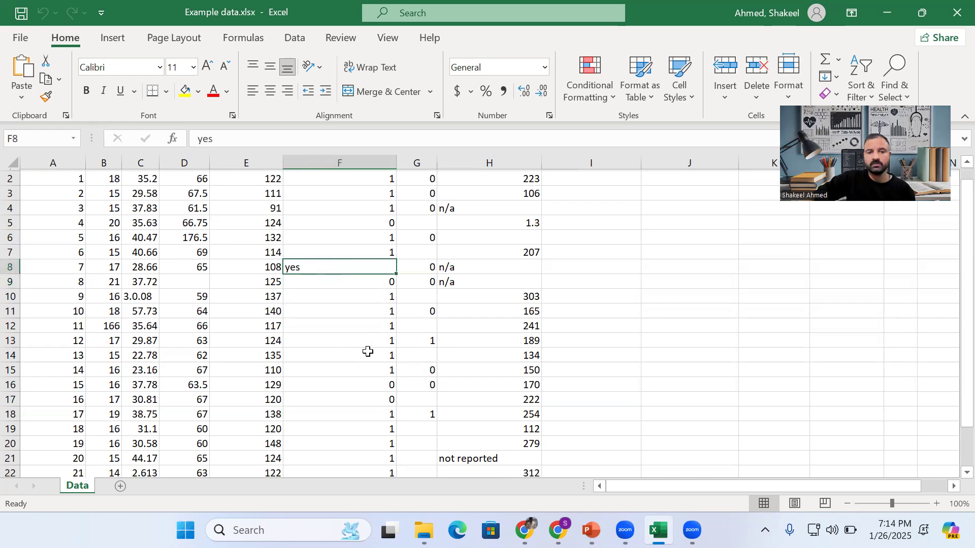
scroll(367, 351, up, 3)
click(313, 307)
click(305, 280)
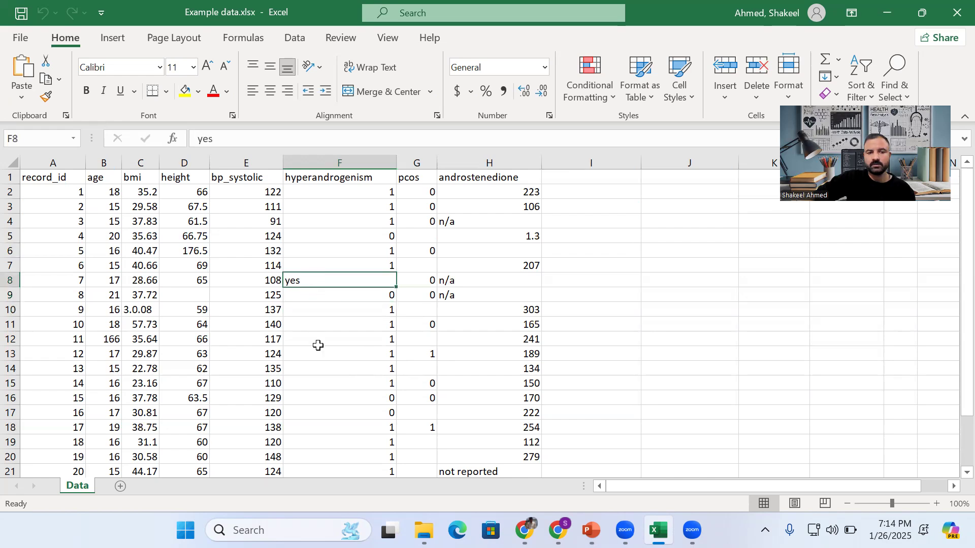
click(321, 326)
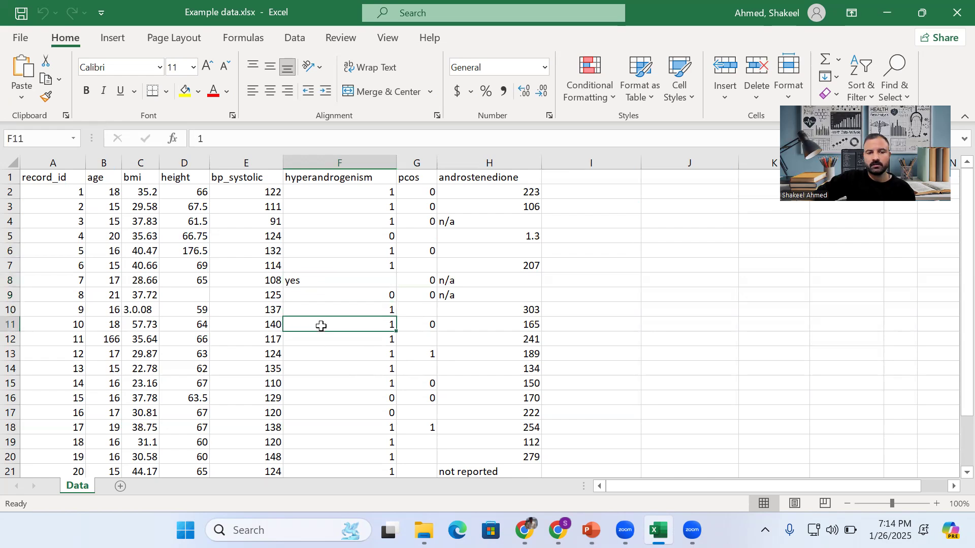
click(311, 280)
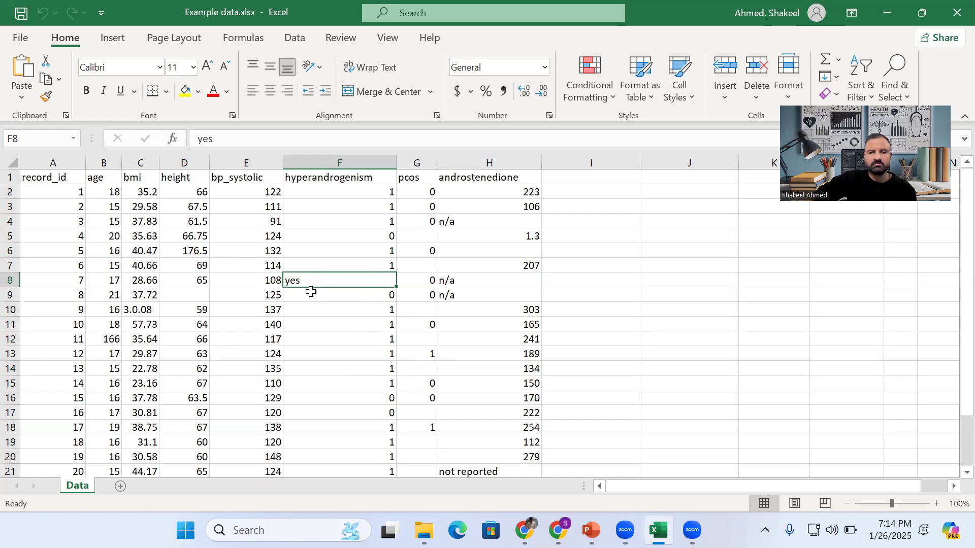
click(323, 350)
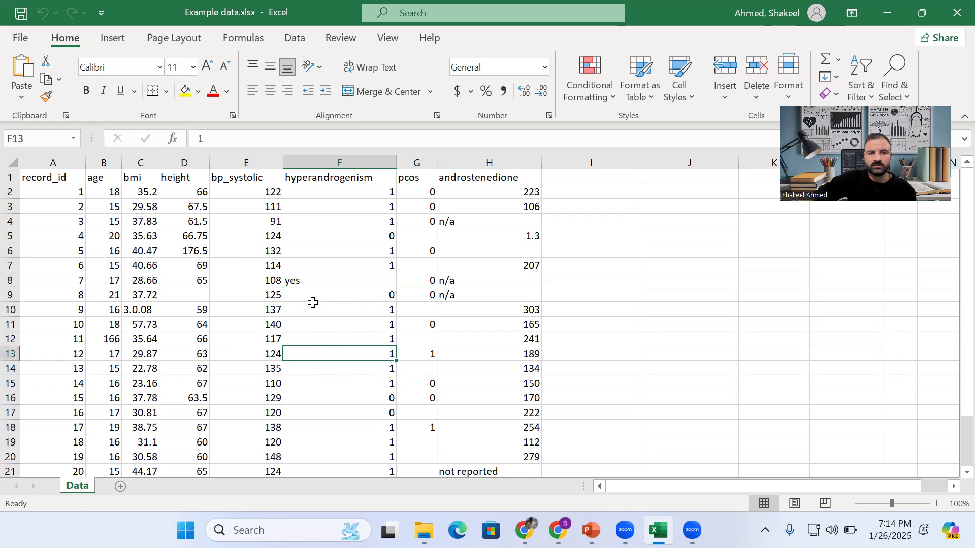
click(302, 281)
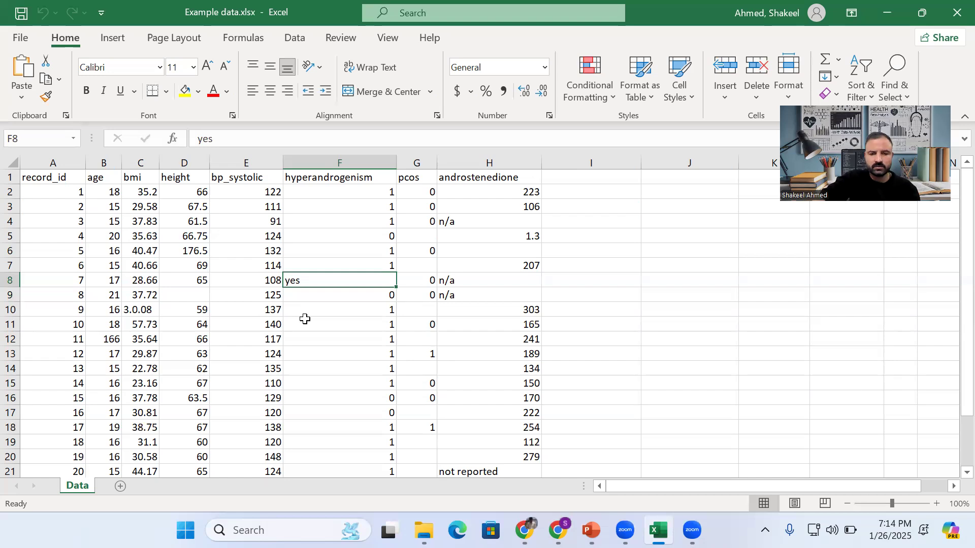
key(ctrl+f)
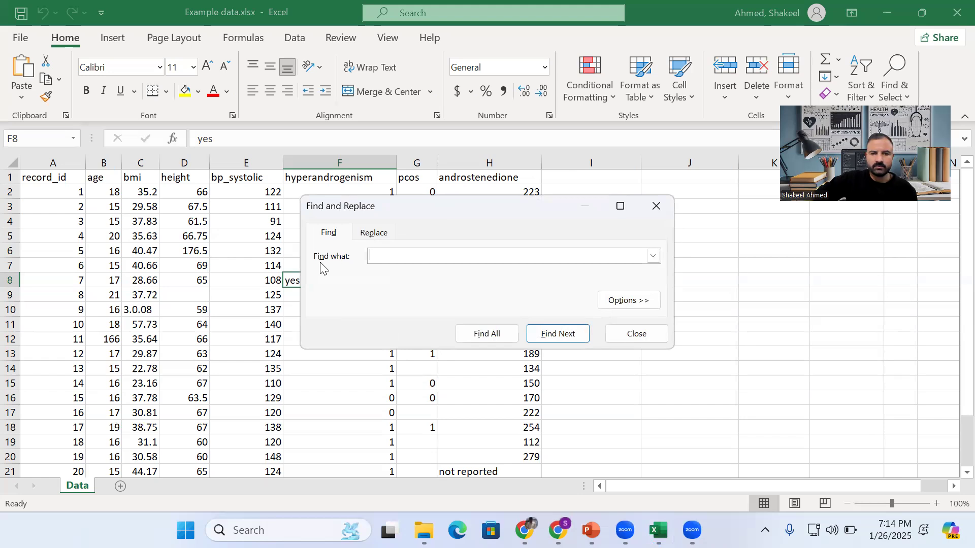
click(364, 229)
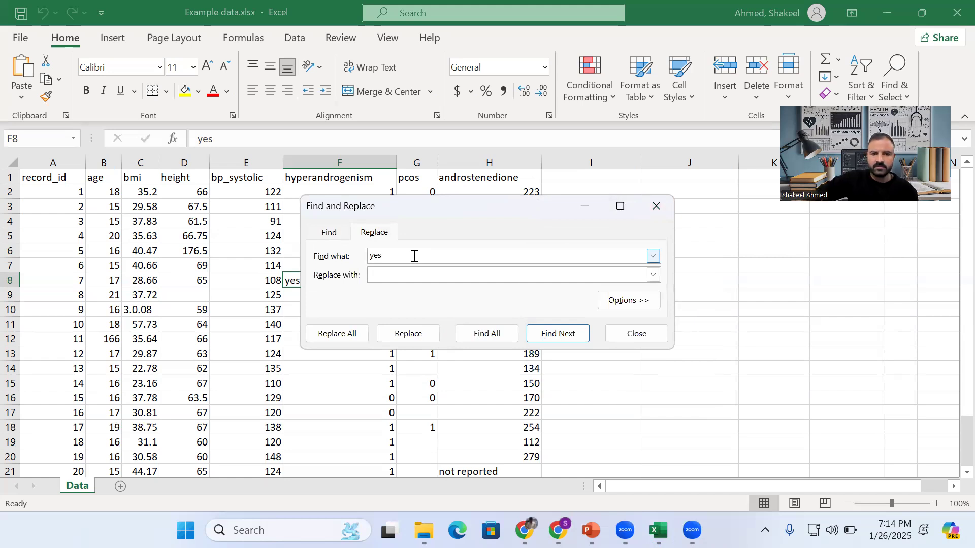
click(657, 207)
click(391, 307)
click(366, 284)
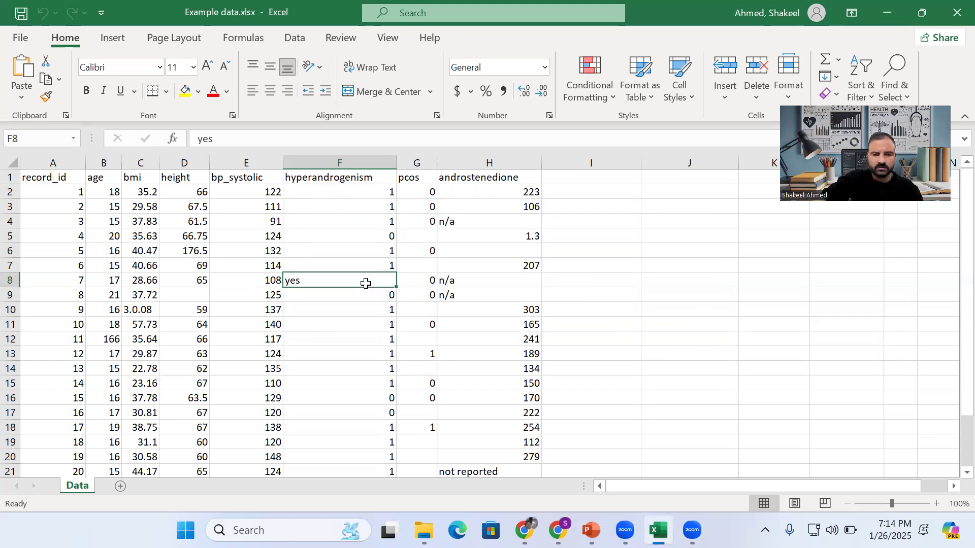
- Set up a replacement of "yes" with 1 within the sheet, searching by columns and looking in formulas
key(ctrl+h)
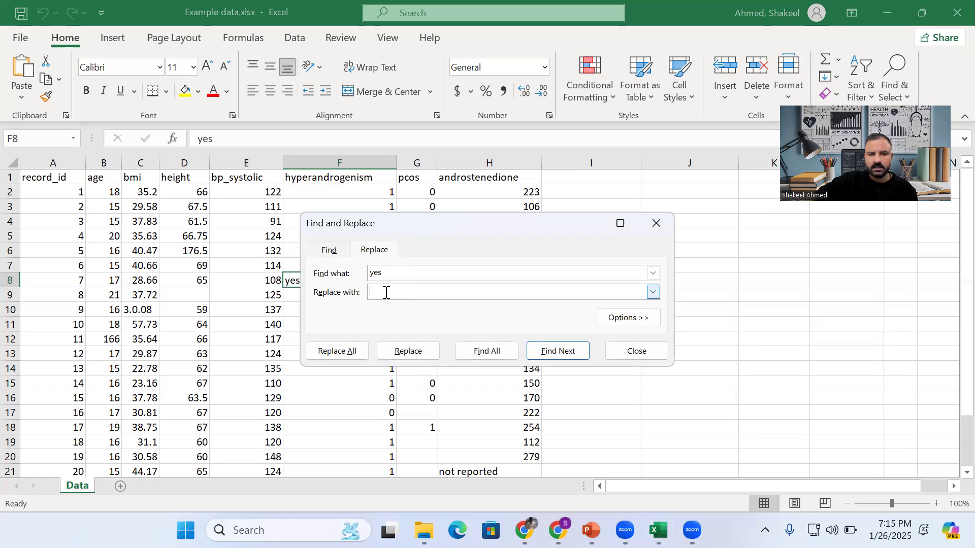
text(1)
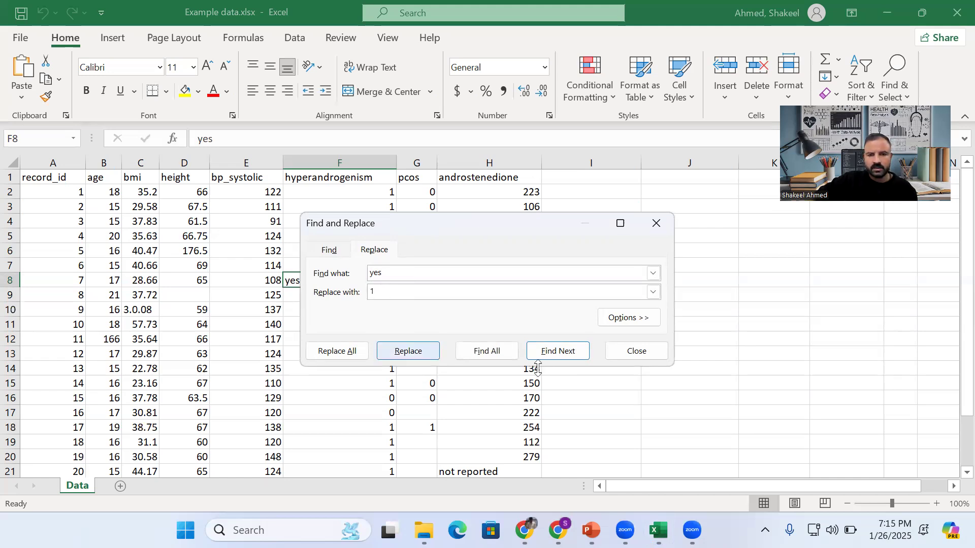
click(619, 324)
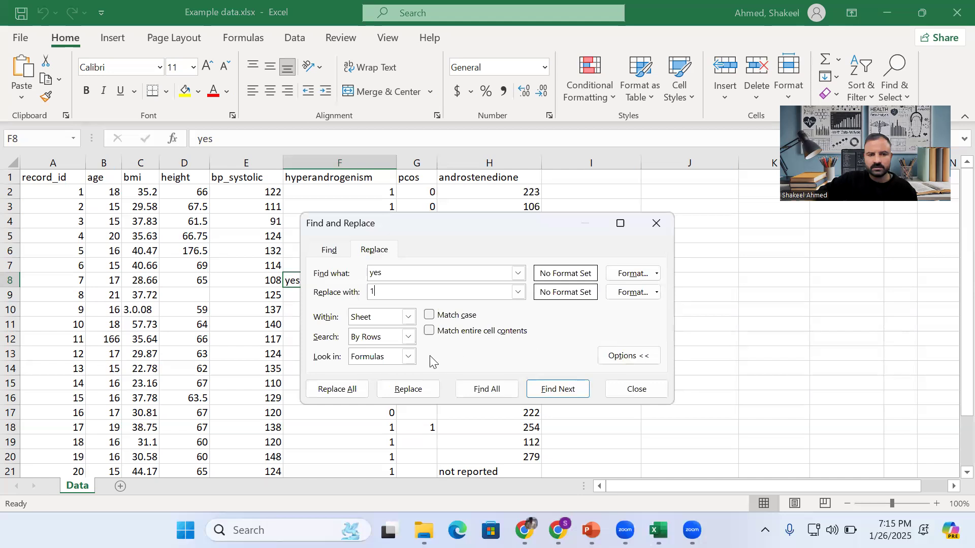
click(408, 336)
click(396, 362)
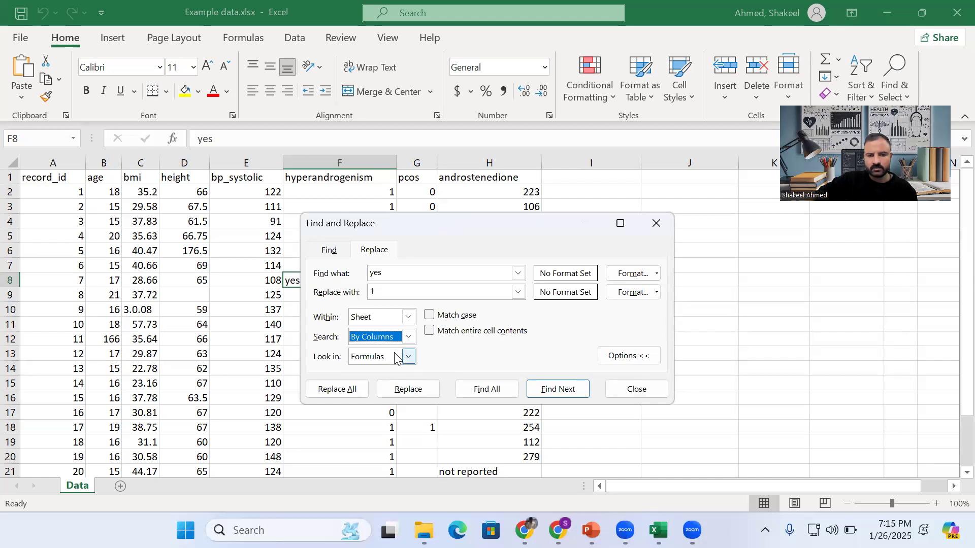
click(408, 358)
click(408, 359)
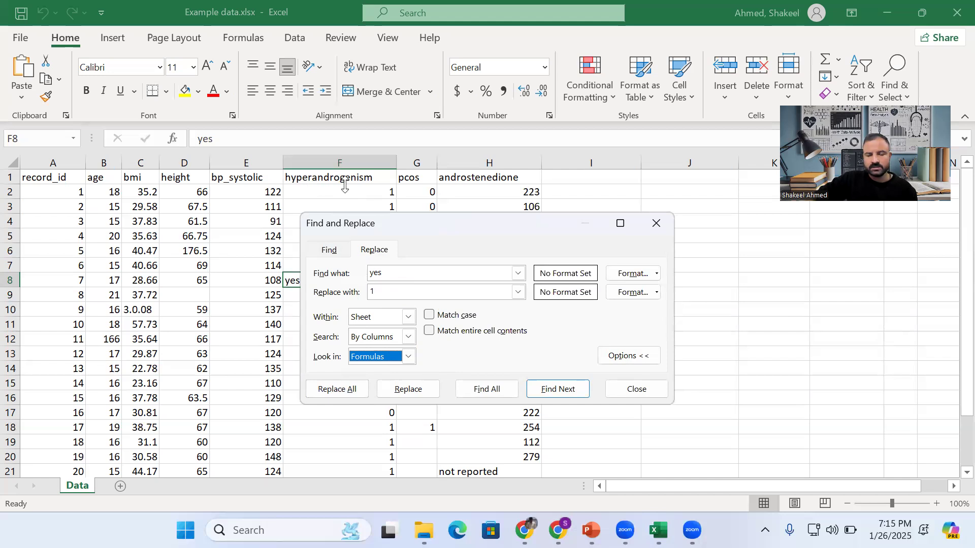
- Replace the "yes" in cell F8 with 1, try to find and replace any remaining matches, and close the replacement dialog
click(416, 390)
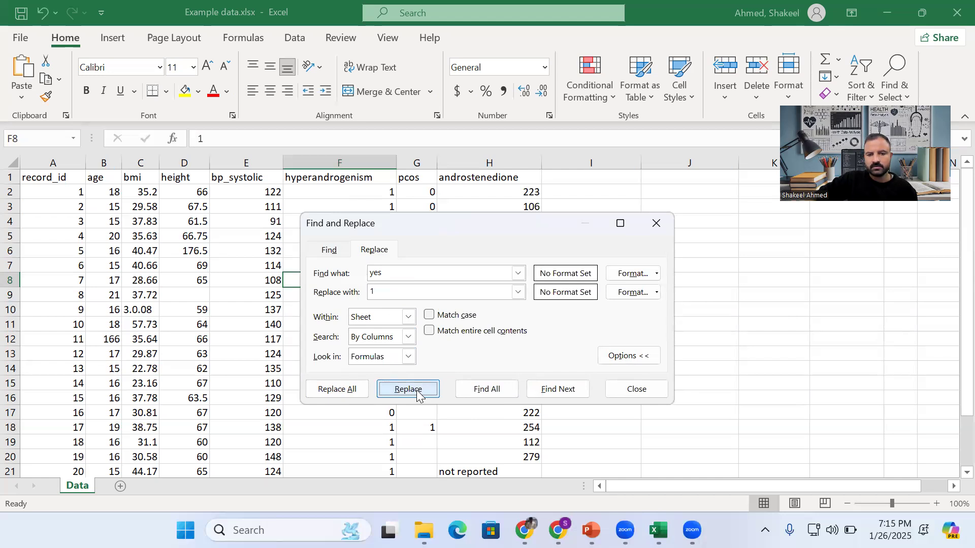
click(543, 391)
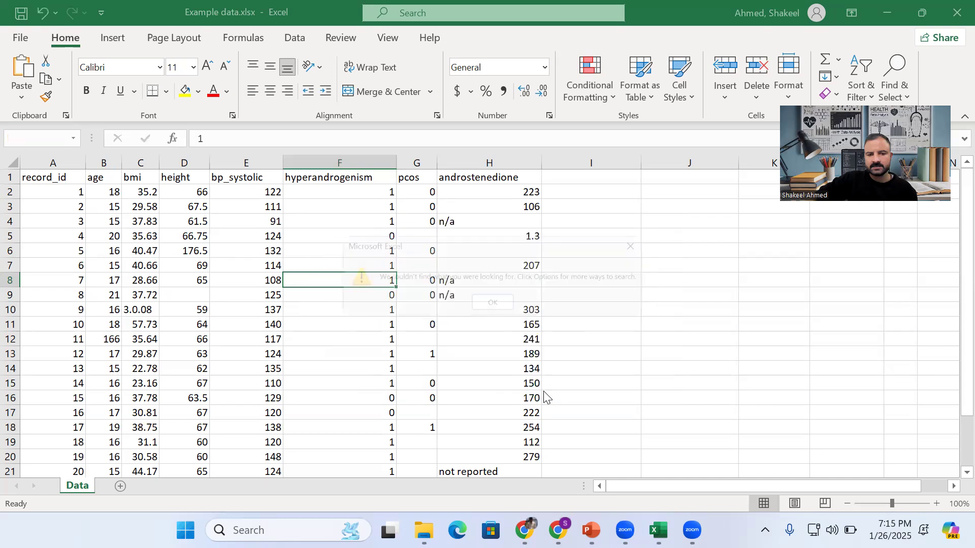
click(493, 306)
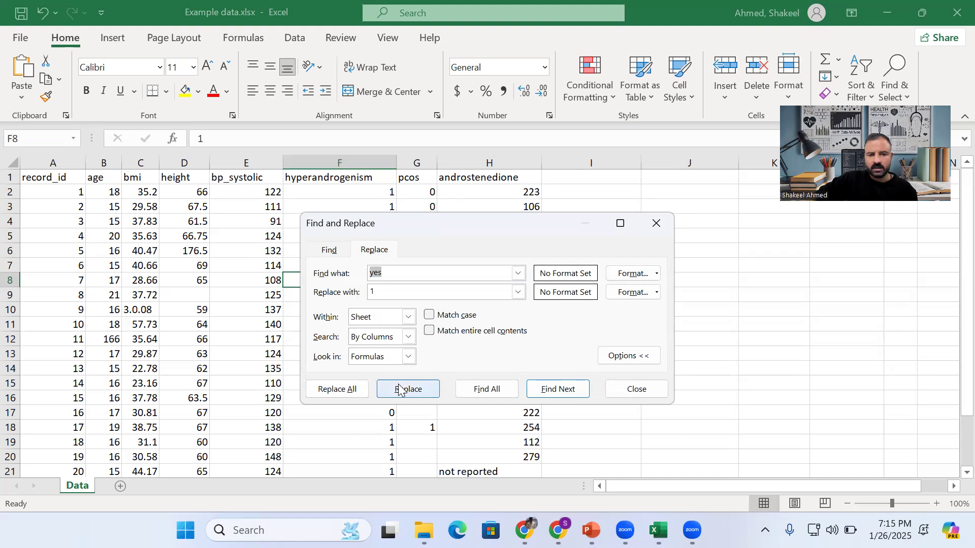
click(337, 389)
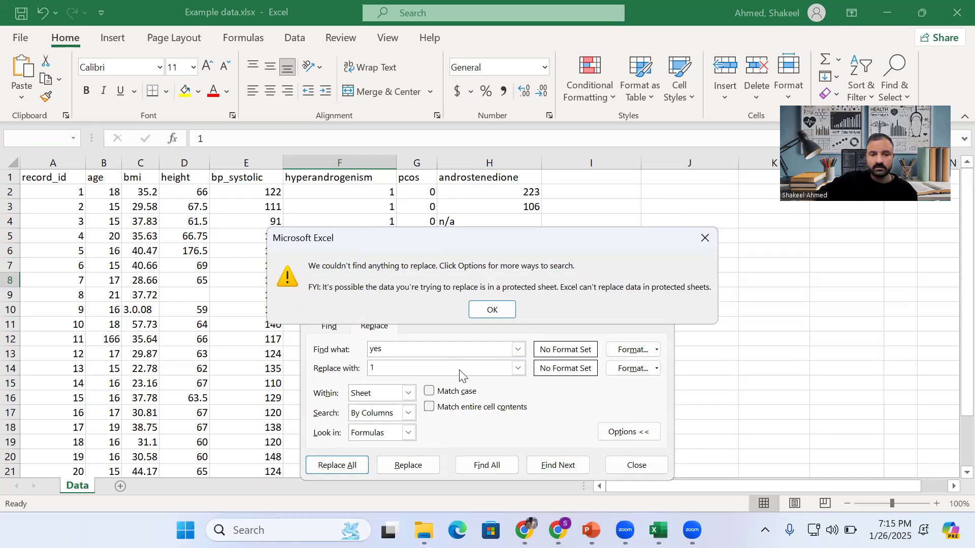
click(487, 311)
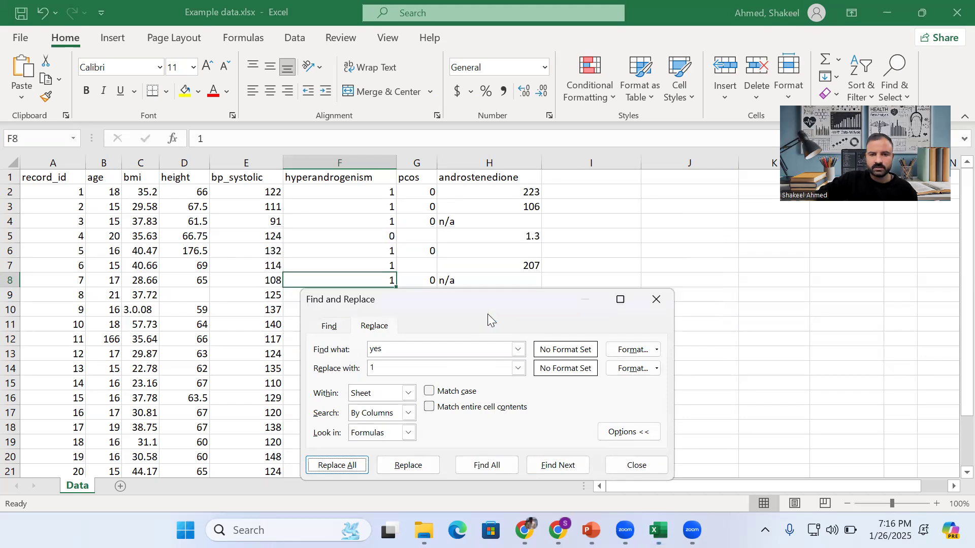
click(642, 302)
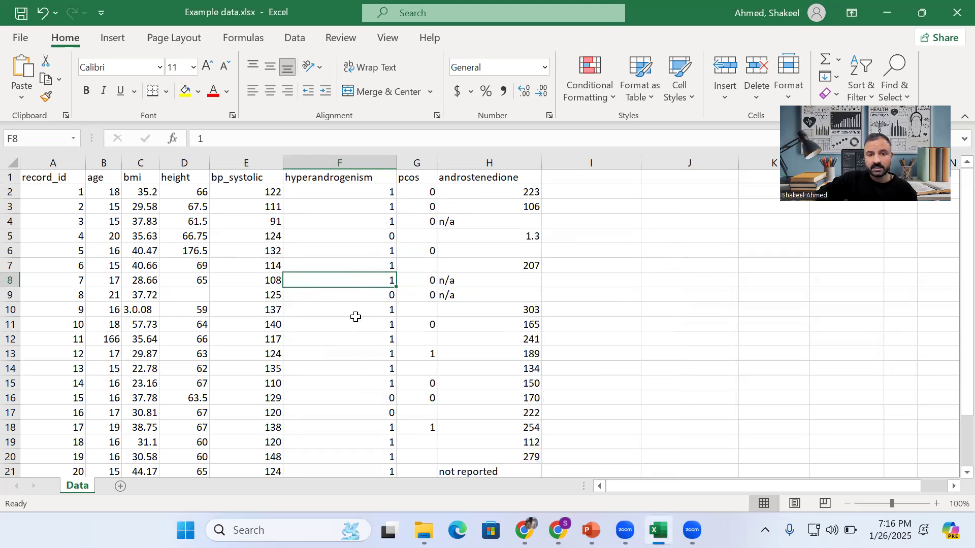
- Replace every "n/a" entry in the sheet, such as those in the androstenedione column, with the missing-data code 99
click(452, 222)
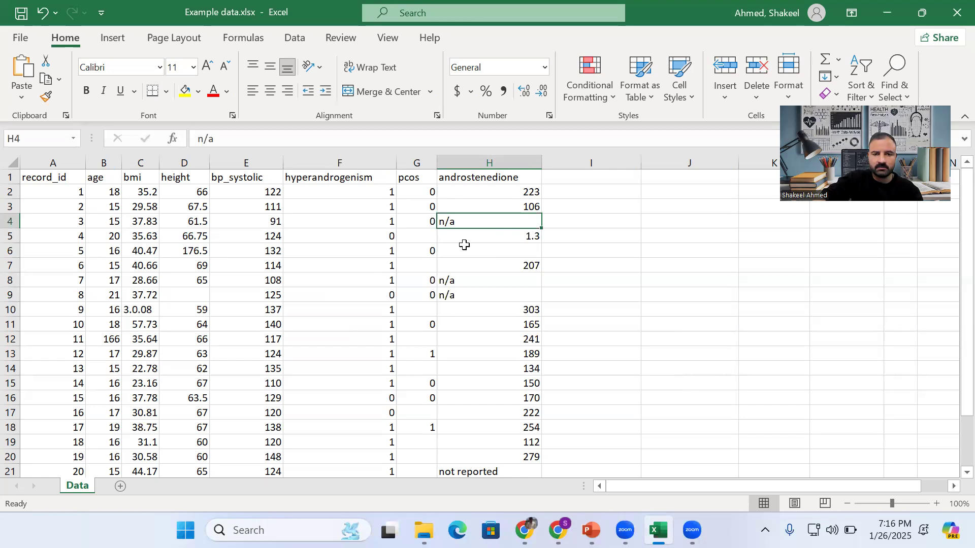
key(ctrl+f)
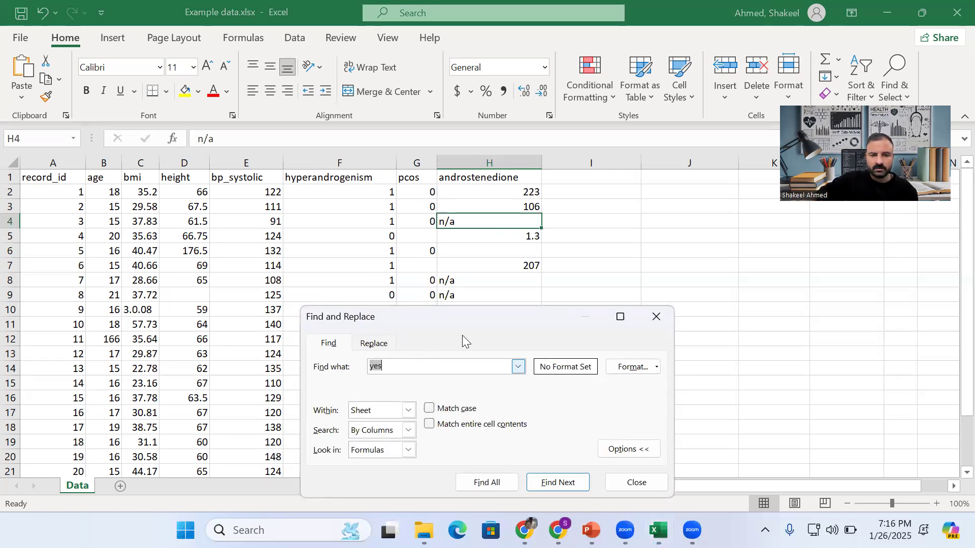
click(655, 316)
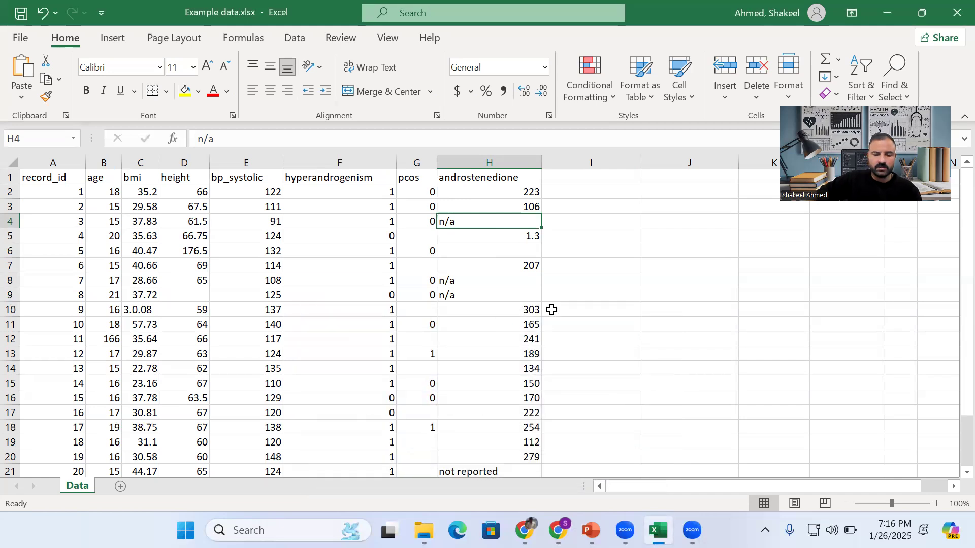
key(ctrl+h)
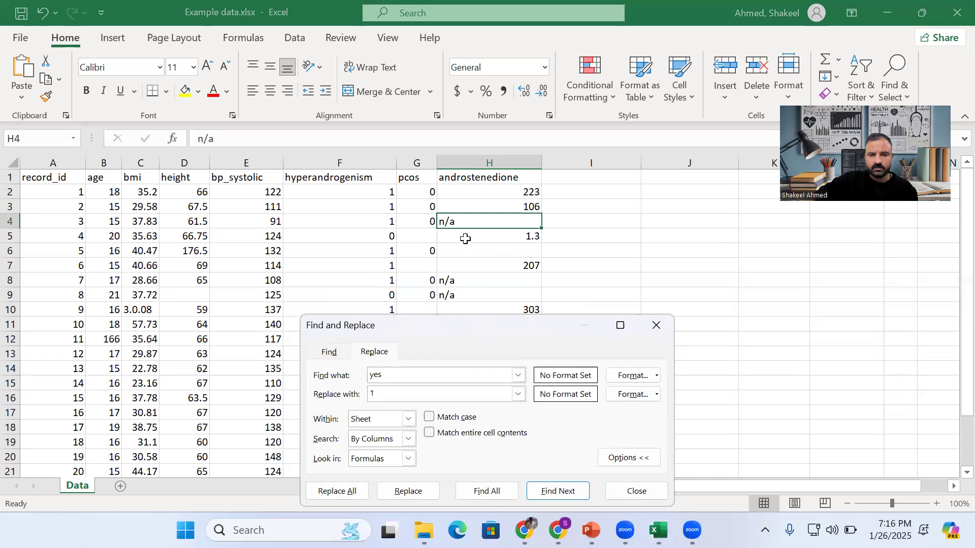
click(394, 374)
key(BackSpace)
key(BackSpace)
key(BackSpace)
text(n/a)
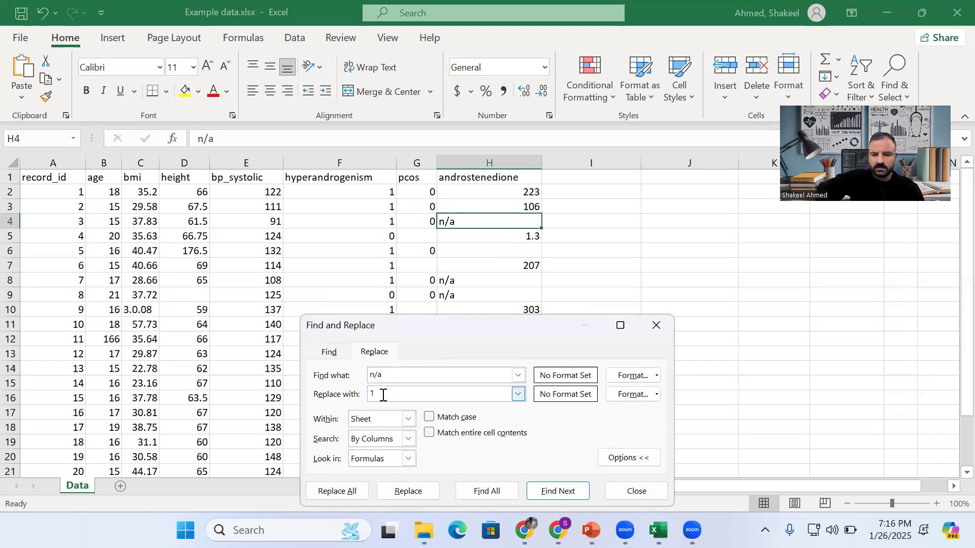
text(99)
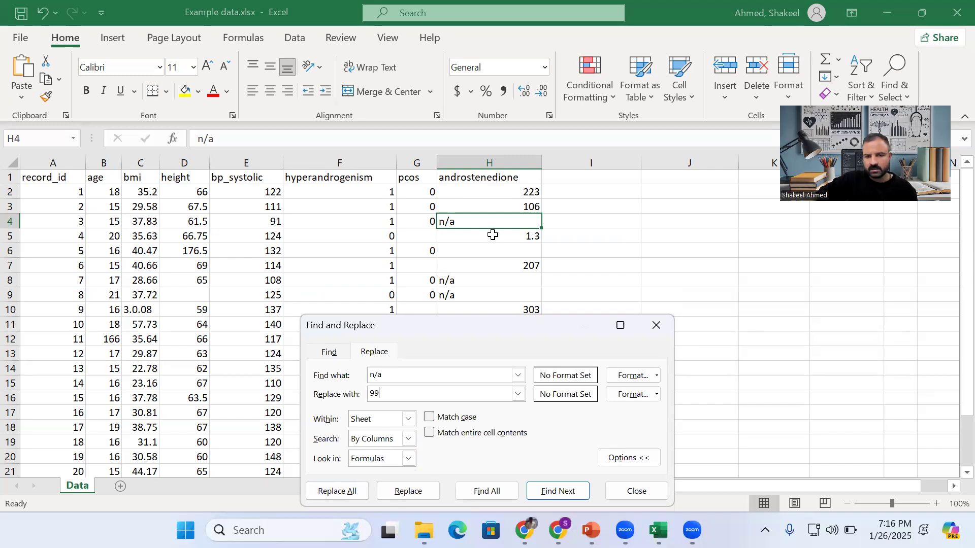
click(355, 493)
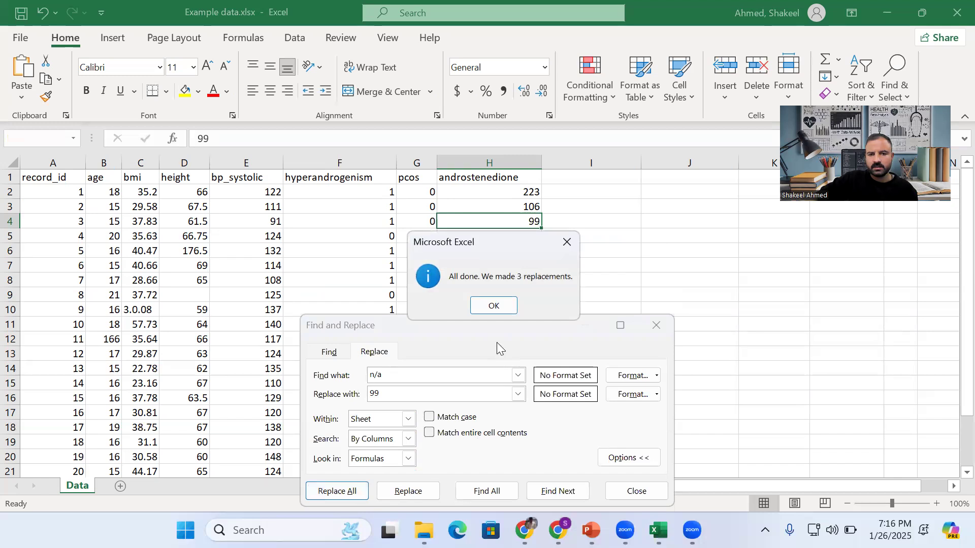
click(493, 305)
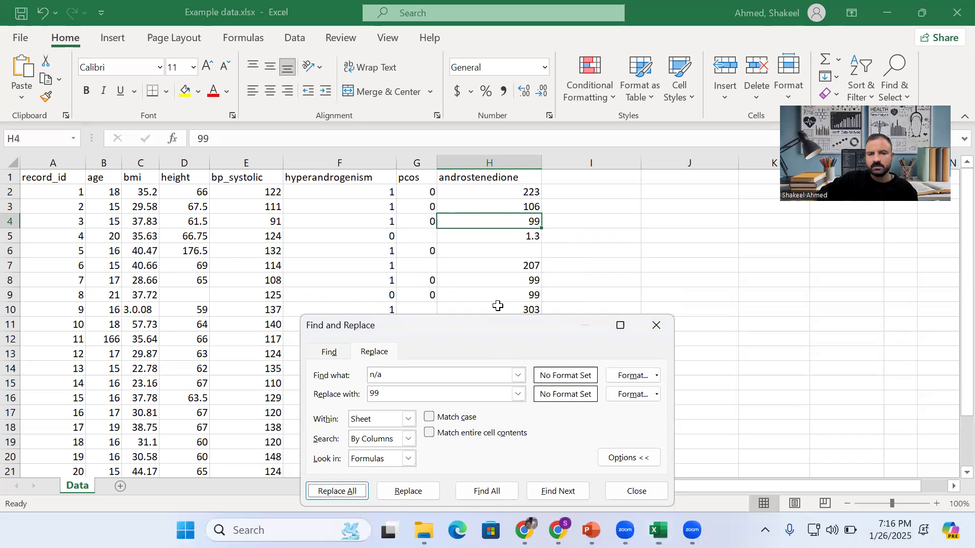
click(662, 328)
click(592, 371)
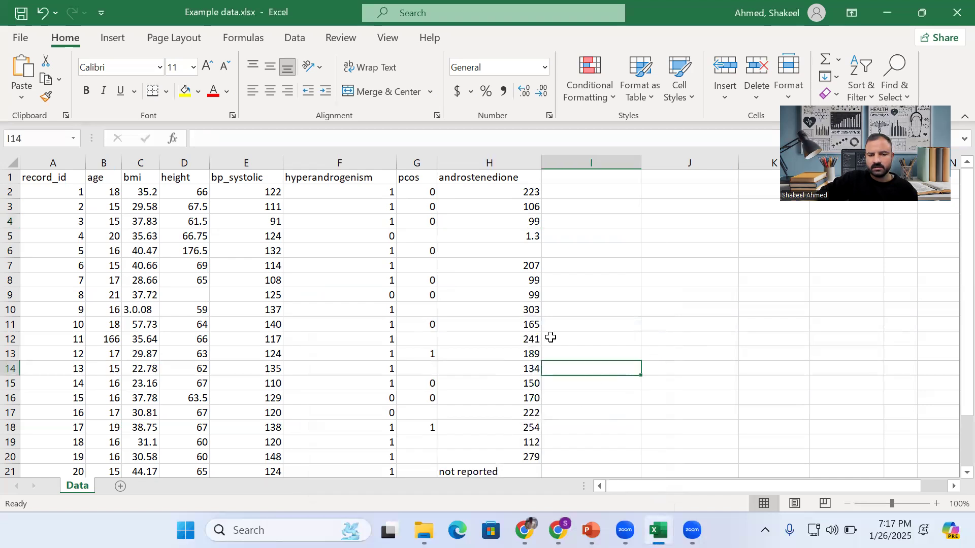
- Examine the "not reported" entries at the end of the androstenedione column and select the data range A1:H20
scroll(550, 338, down, 3)
click(475, 340)
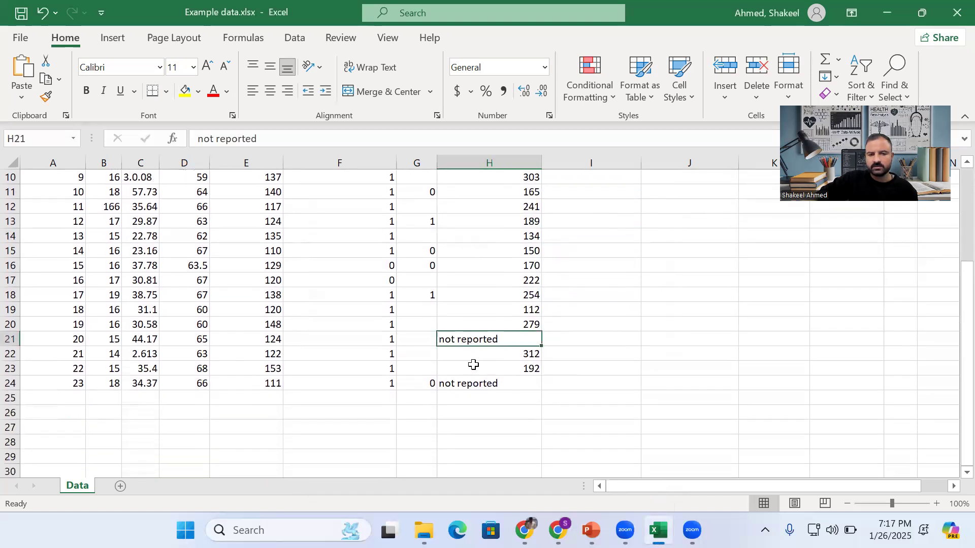
click(472, 383)
click(467, 340)
scroll(574, 361, up, 3)
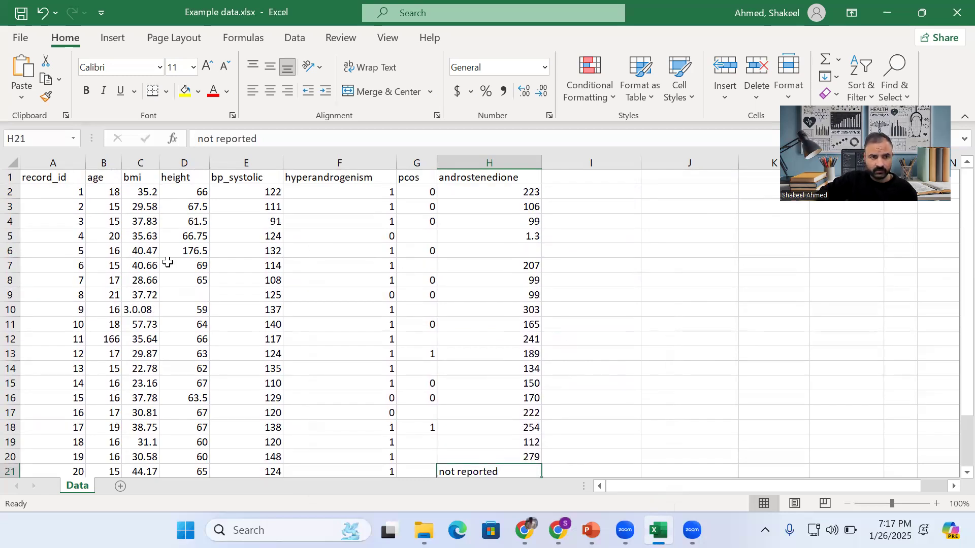
drag(40, 182, 473, 459)
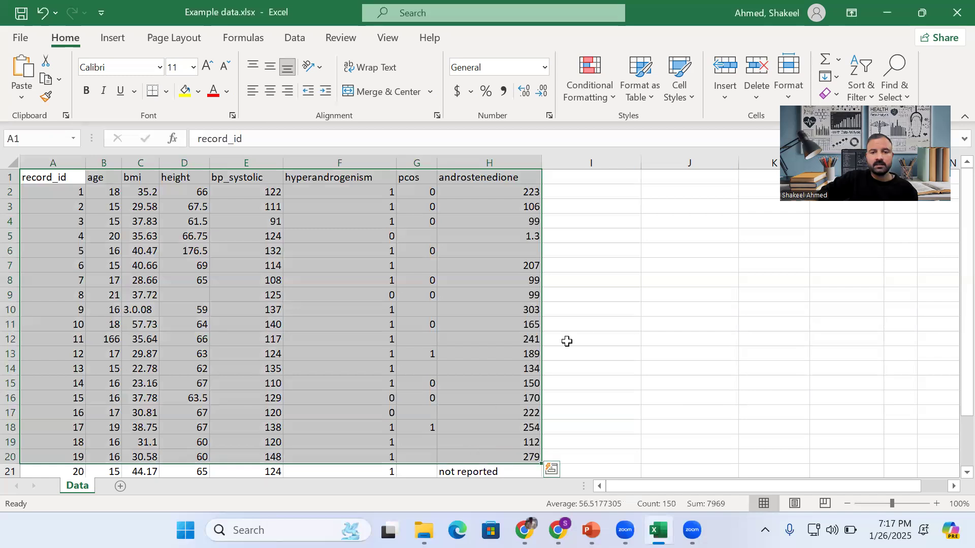
- Add filter controls to the header row of the dataset
click(584, 338)
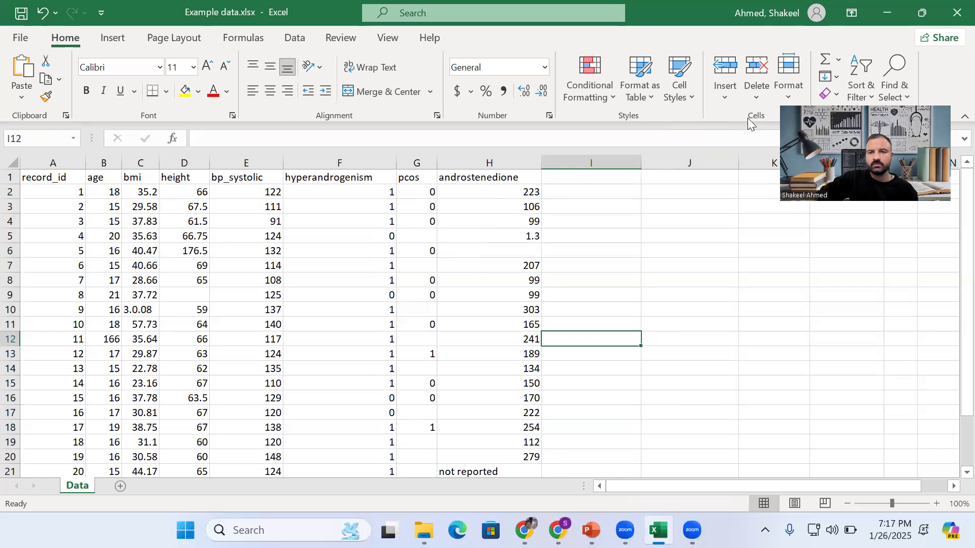
click(859, 74)
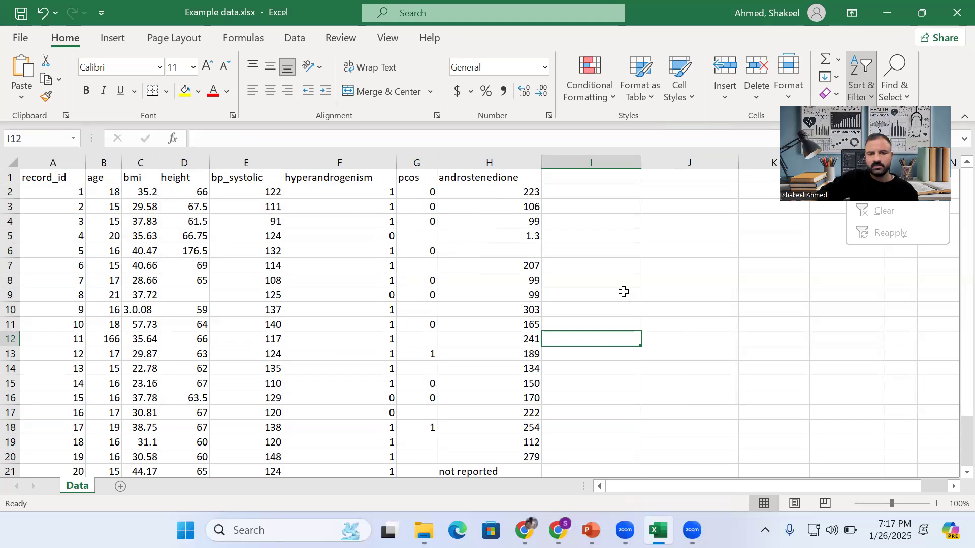
key(f)
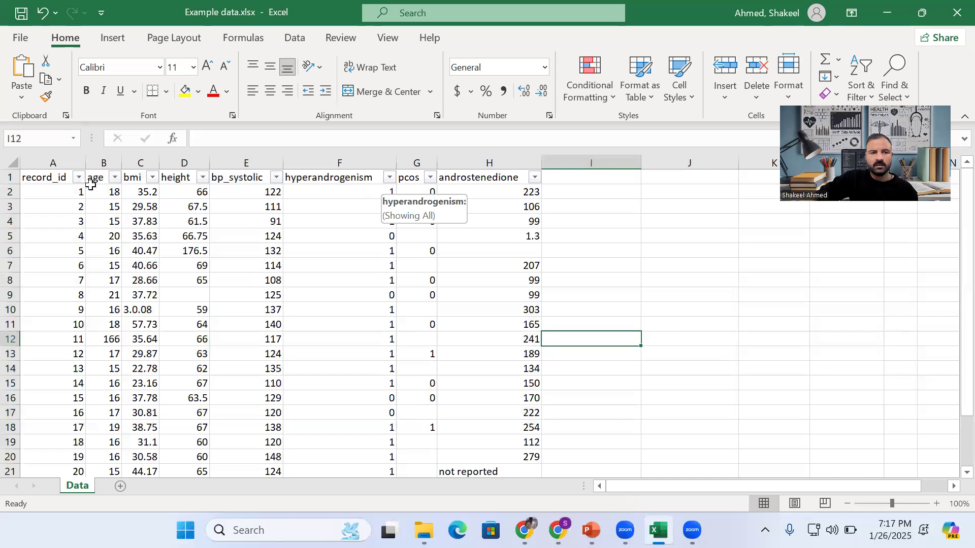
- Filter the hyperandrogenism column to show only records with the value 1
click(389, 178)
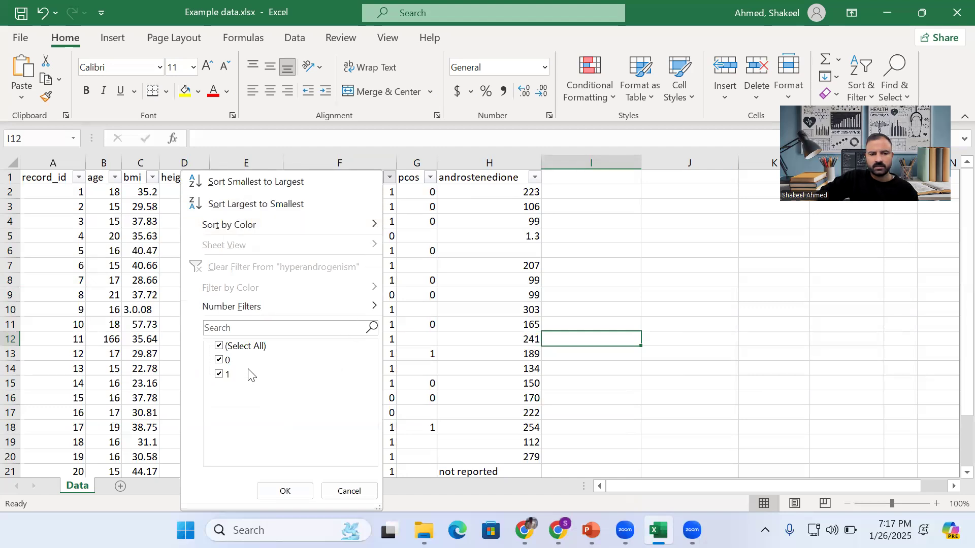
click(219, 360)
click(219, 347)
click(219, 346)
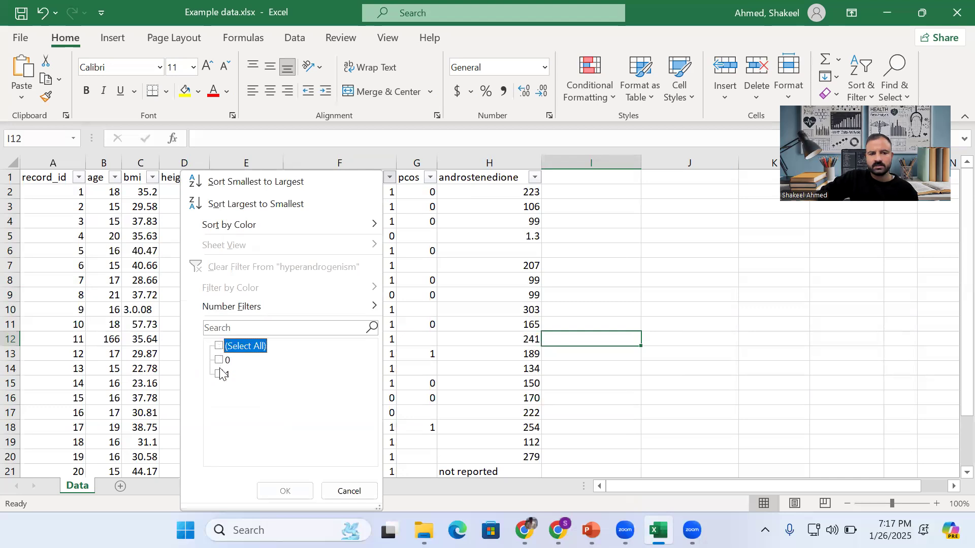
click(219, 374)
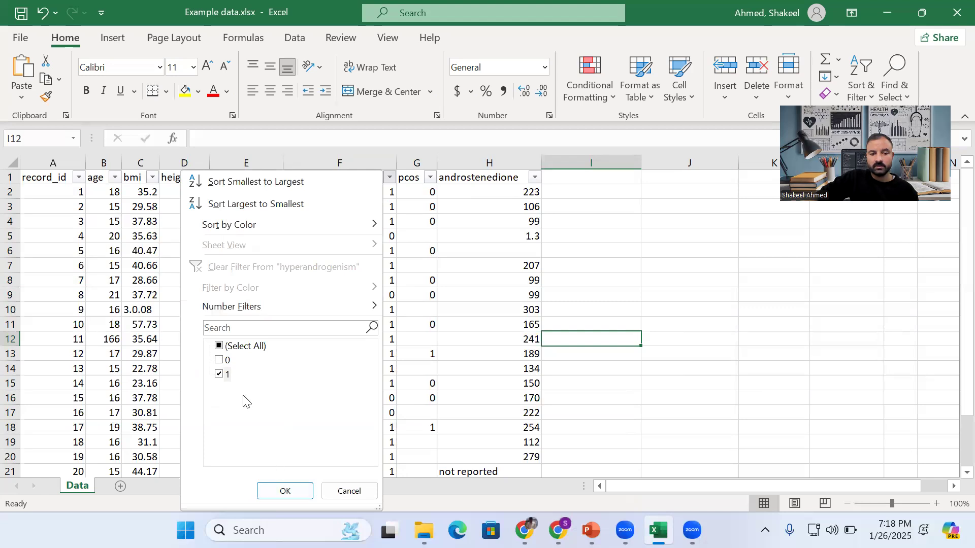
click(284, 492)
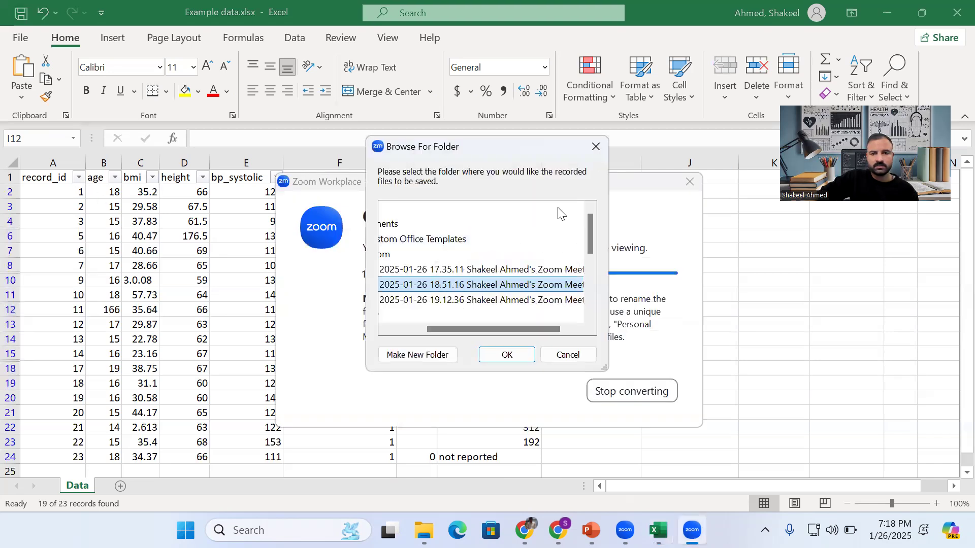
- Dismiss the Zoom save-folder prompt and the recordings folder window, and filter the pcos column to show only the value 1
click(596, 149)
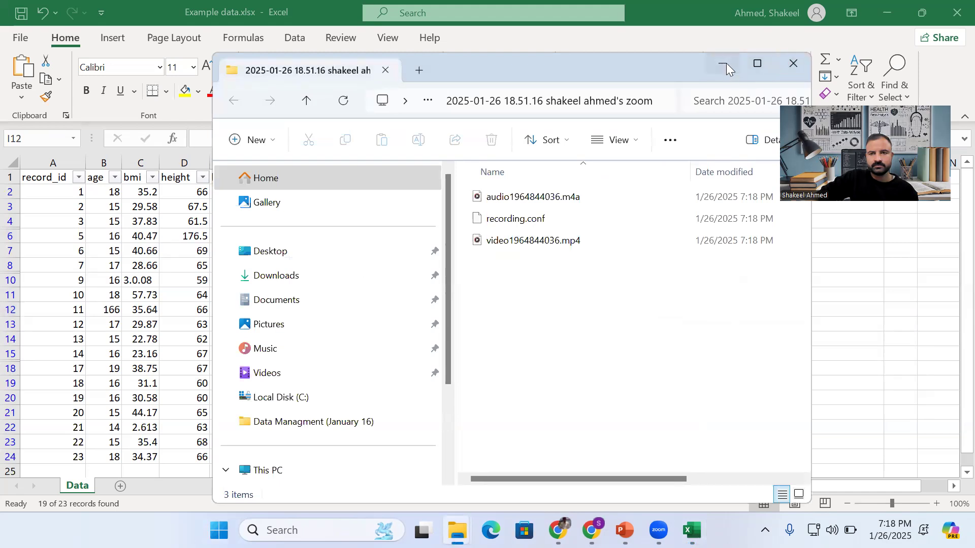
click(725, 63)
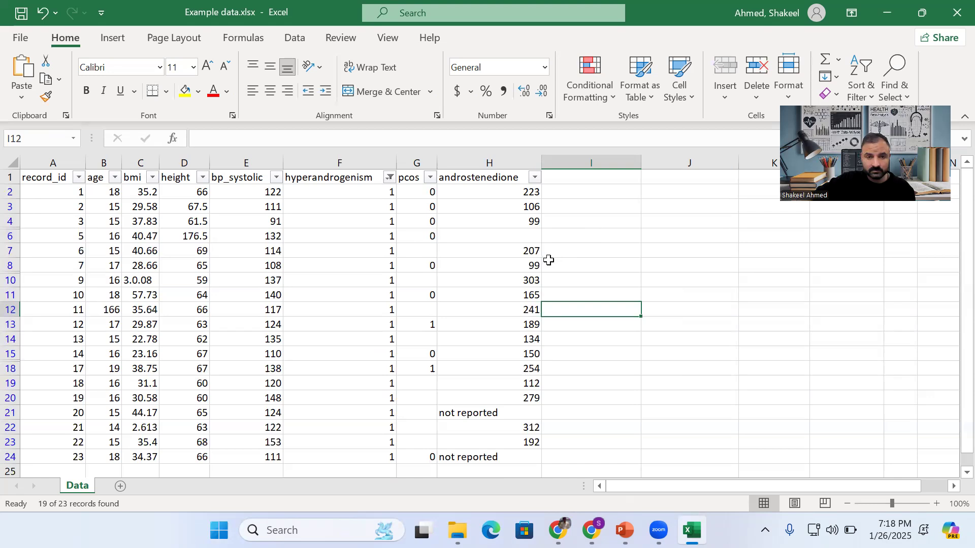
click(430, 176)
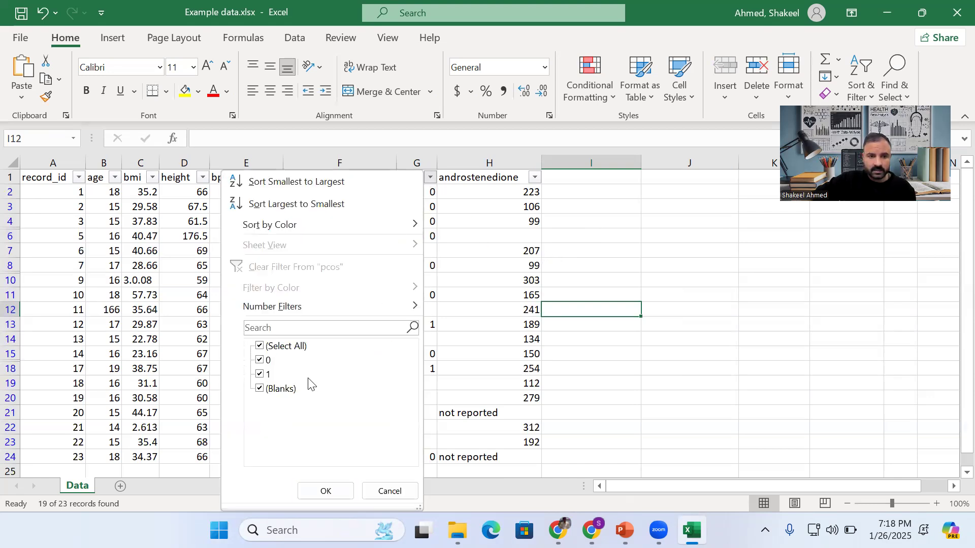
click(260, 360)
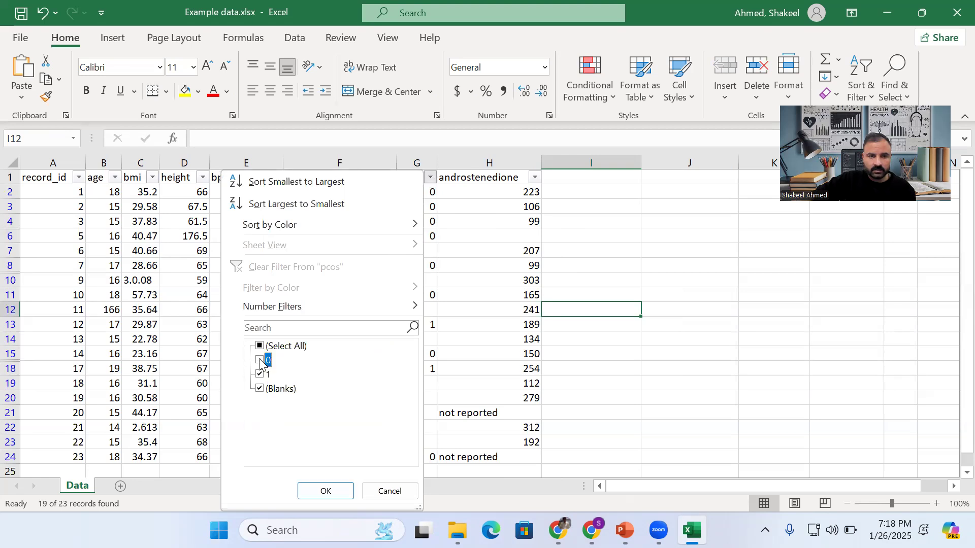
click(260, 389)
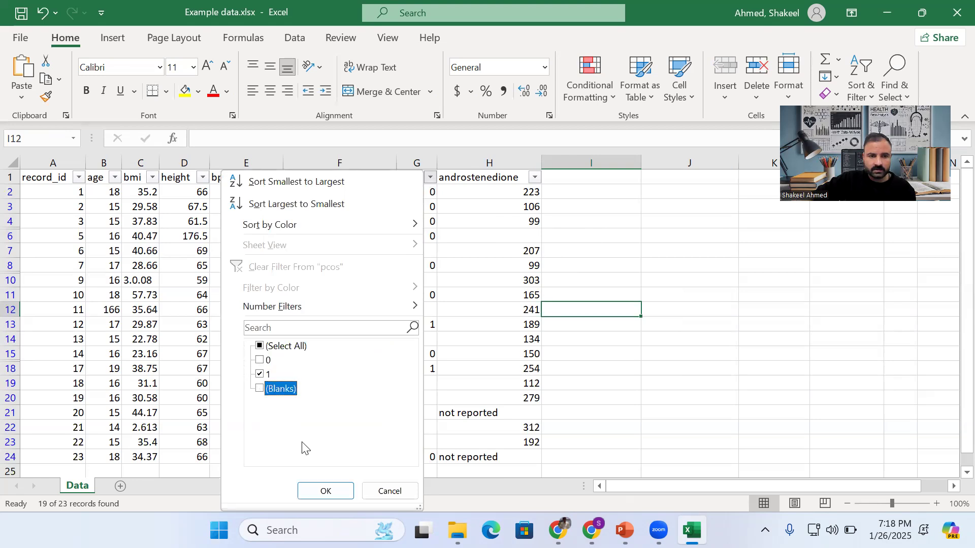
click(324, 491)
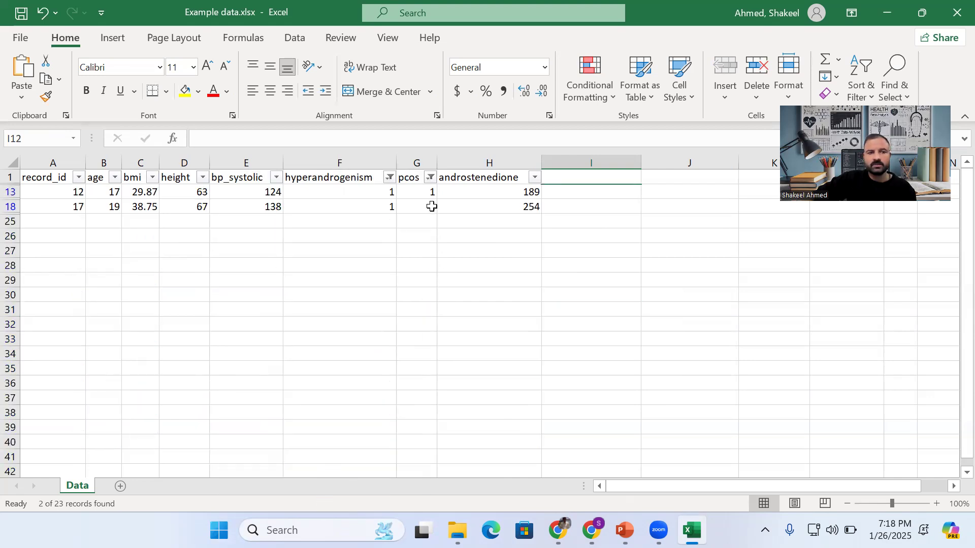
- Copy the filtered records together with their header row and add a new worksheet
drag(46, 179, 504, 210)
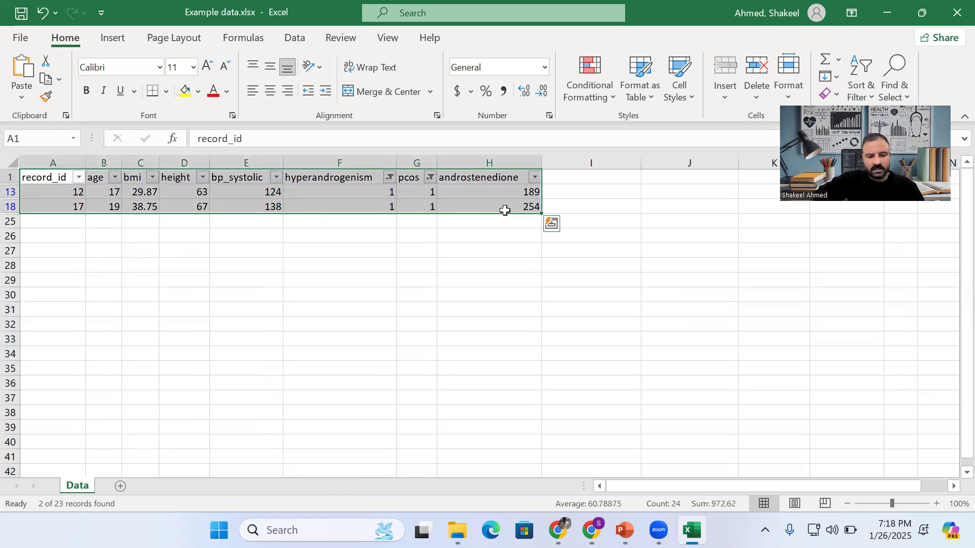
key(ctrl+c)
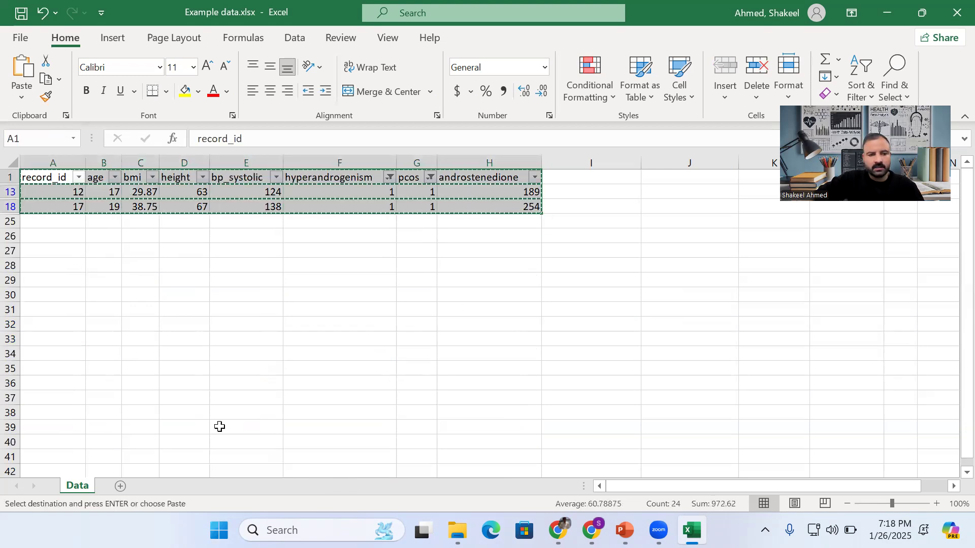
click(120, 486)
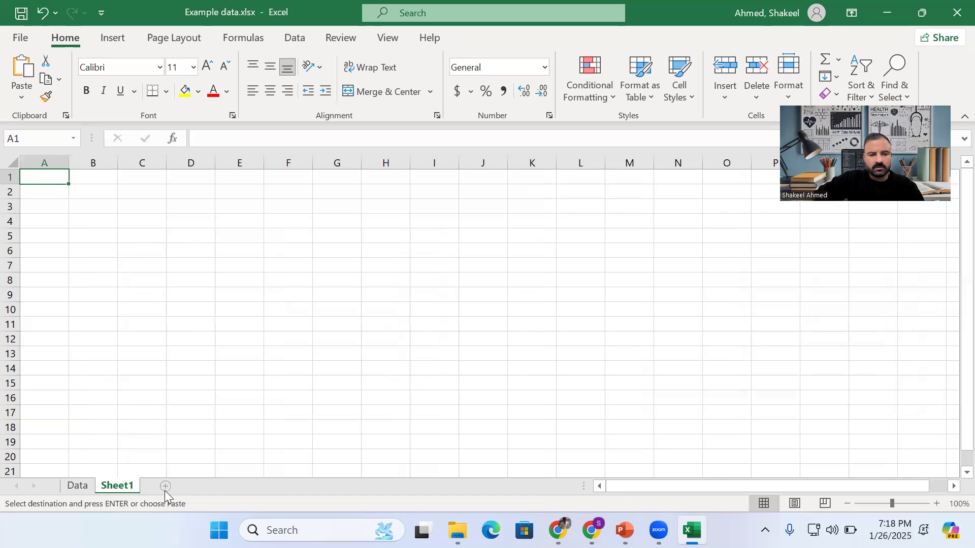
click(142, 266)
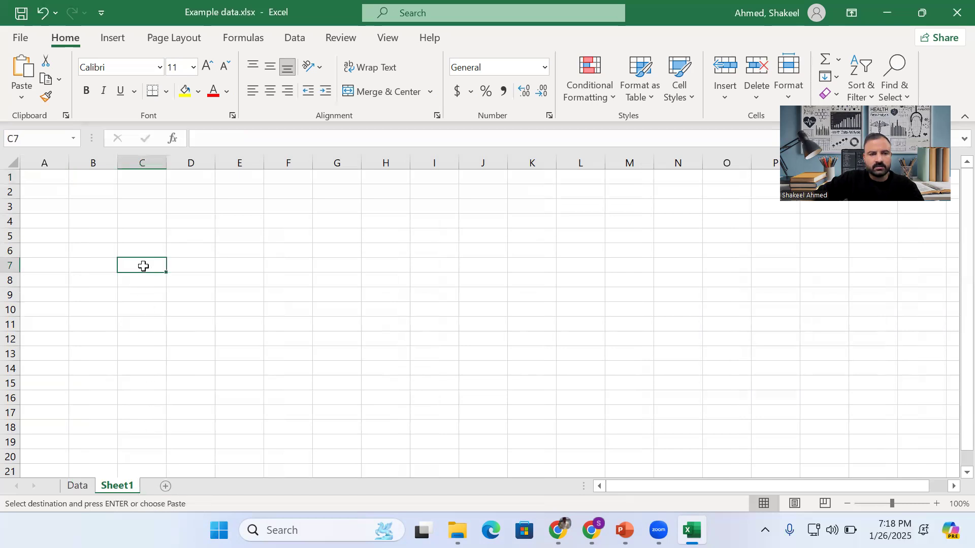
click(59, 182)
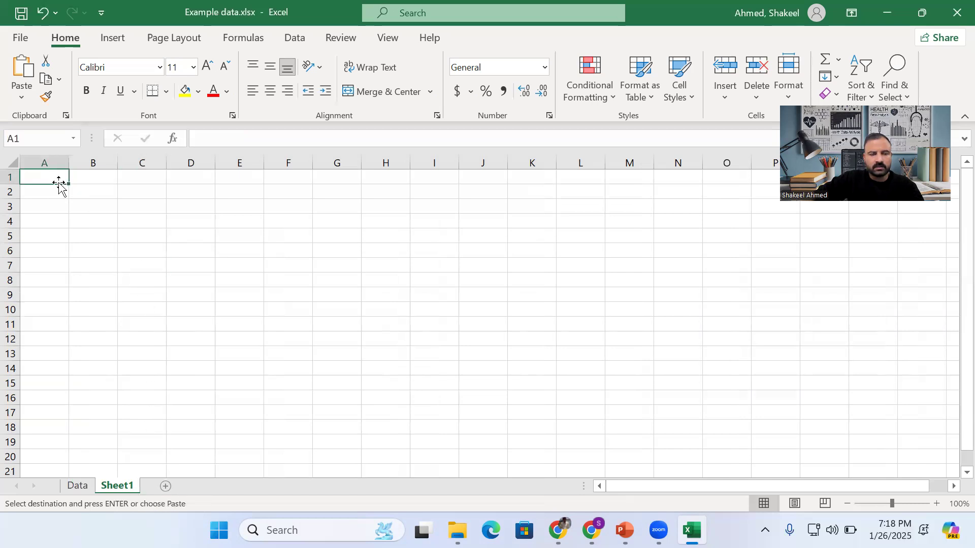
click(93, 192)
right_click(92, 192)
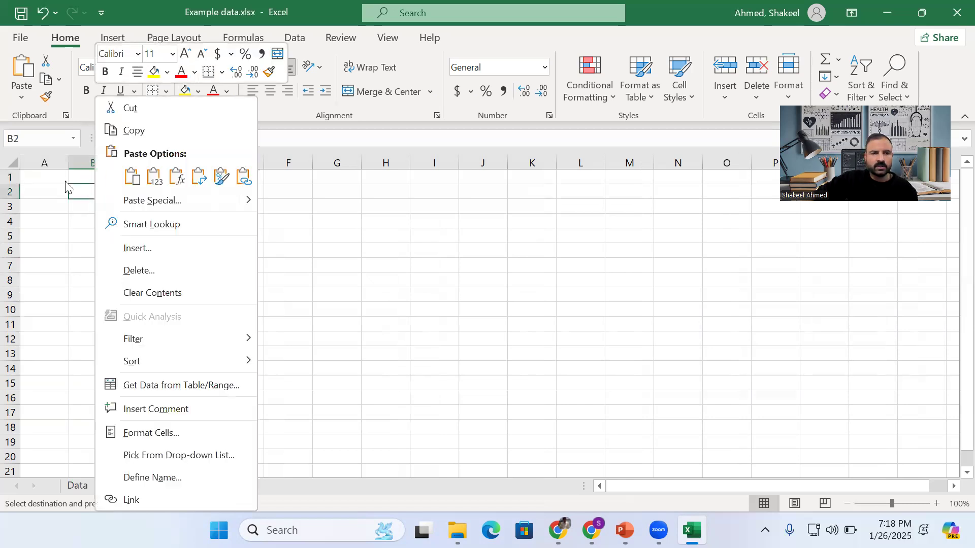
key(Escape)
- Paste only the values of the copied records at cell A1 of Sheet1 and widen column H to fit the androstenedione heading
click(50, 176)
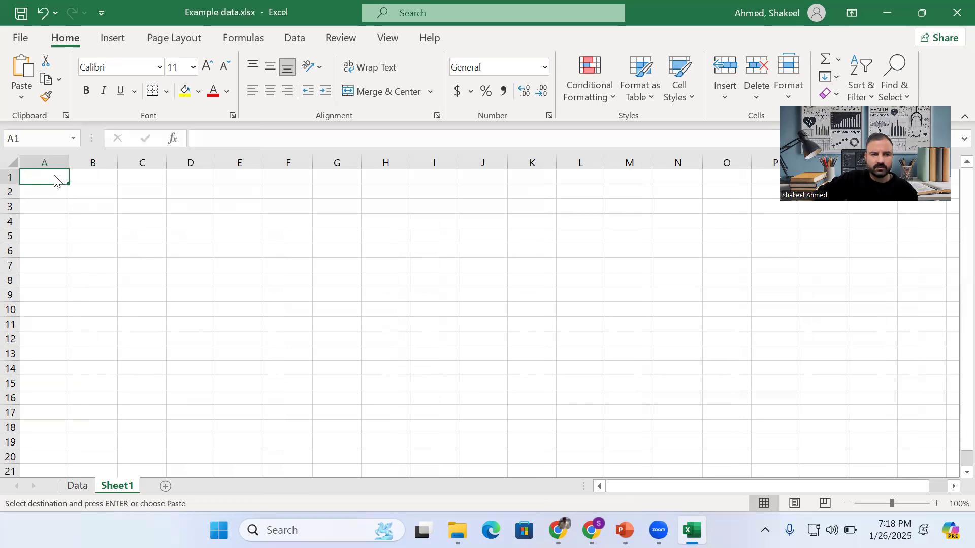
right_click(55, 181)
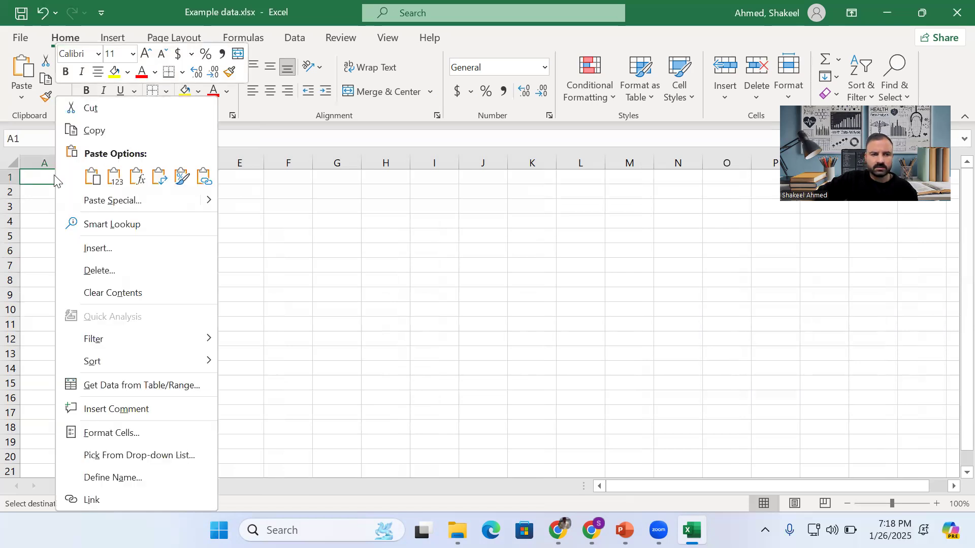
click(109, 200)
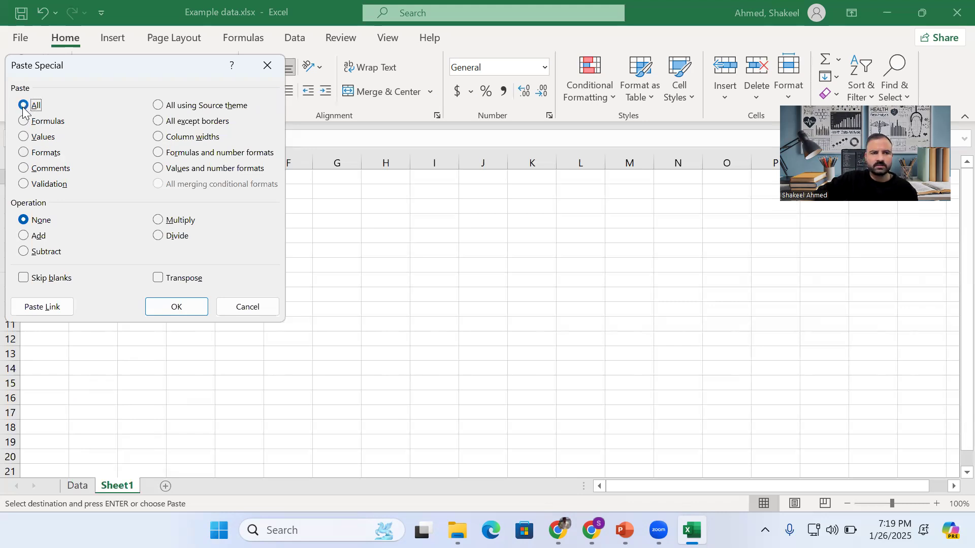
click(24, 137)
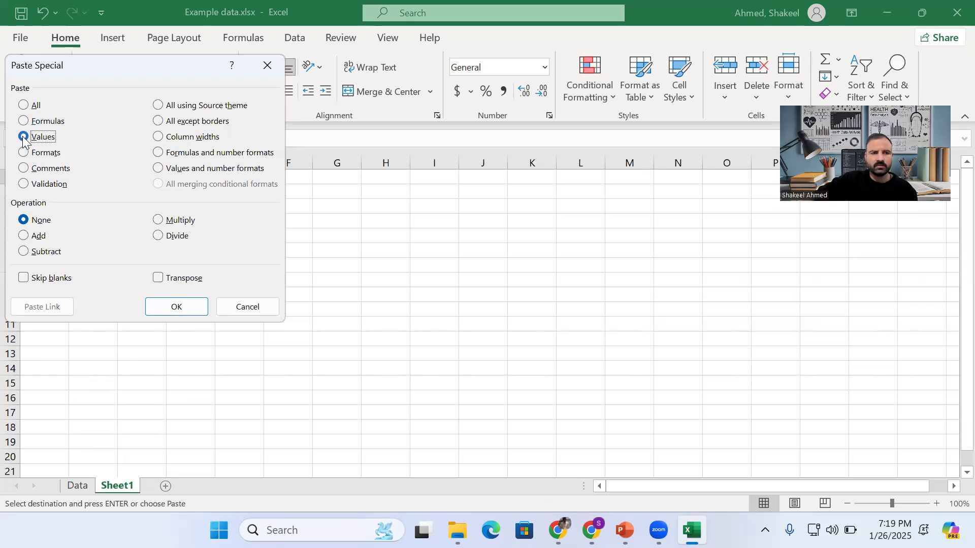
click(164, 309)
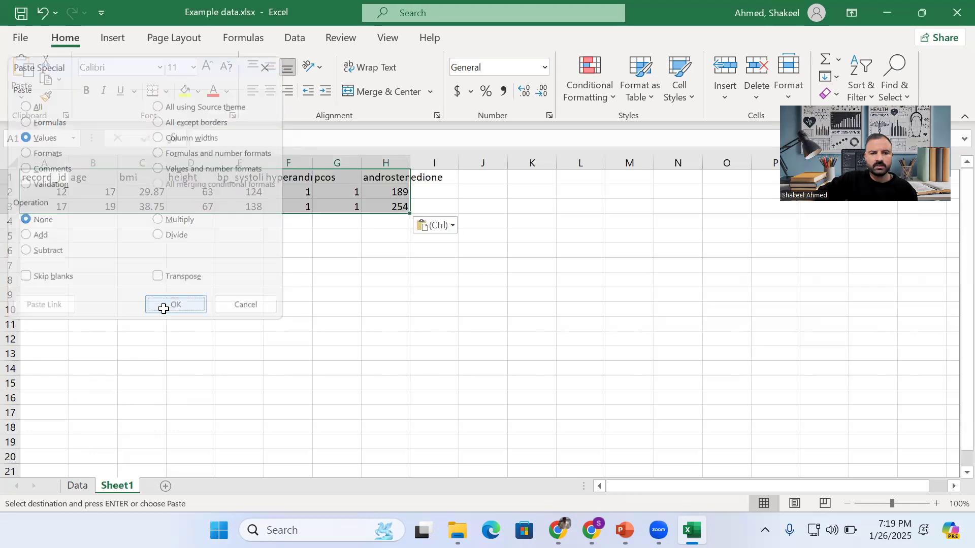
click(182, 256)
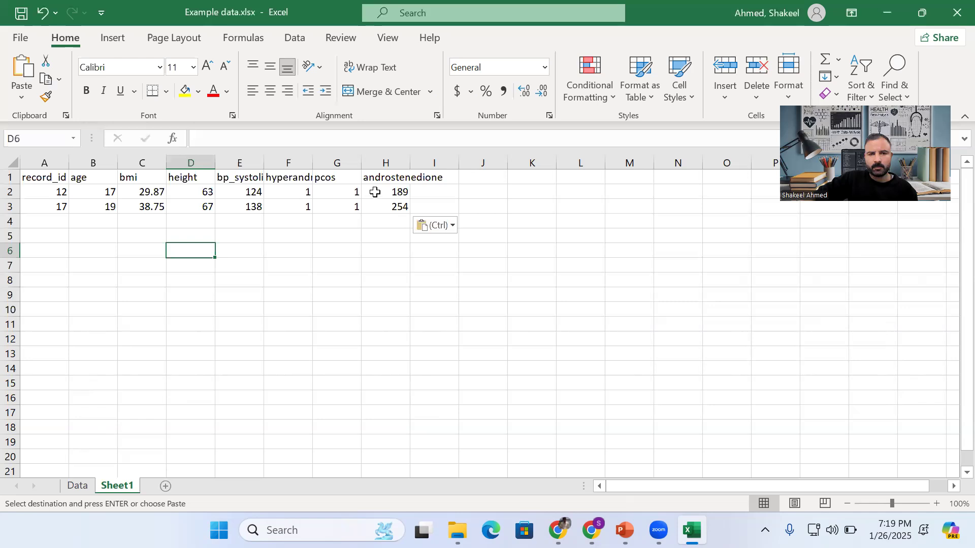
drag(409, 161, 455, 161)
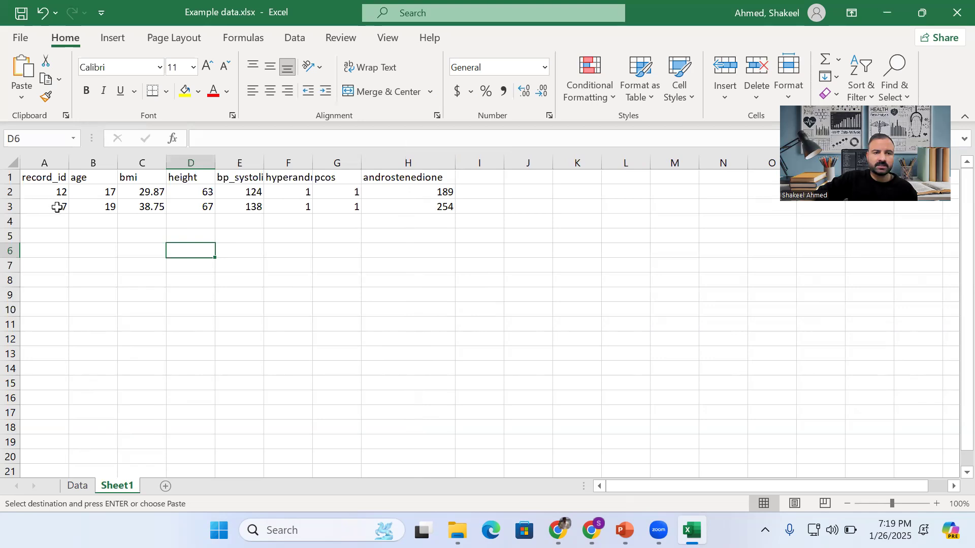
- Return to the Data sheet and clear the filters from the hyperandrogenism and pcos columns so the full dataset is shown
click(79, 486)
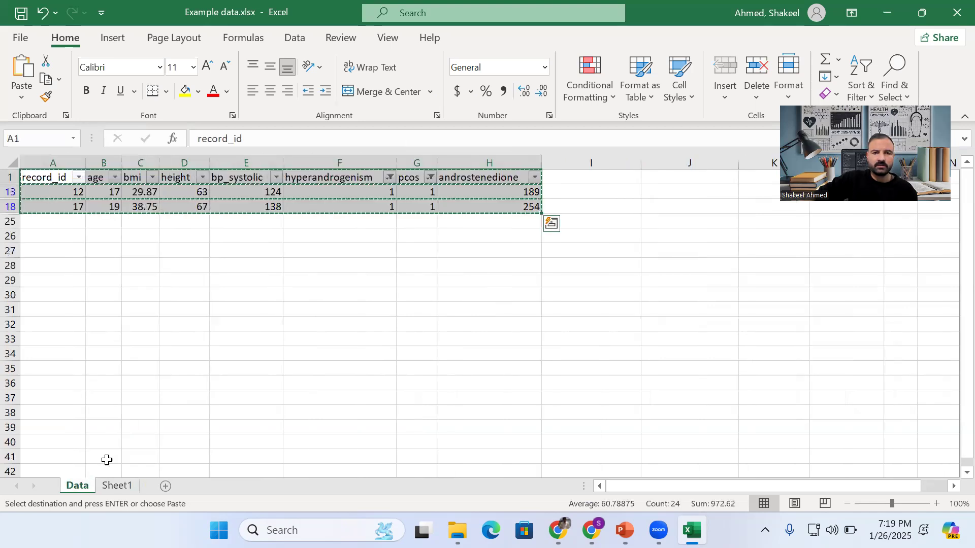
click(536, 178)
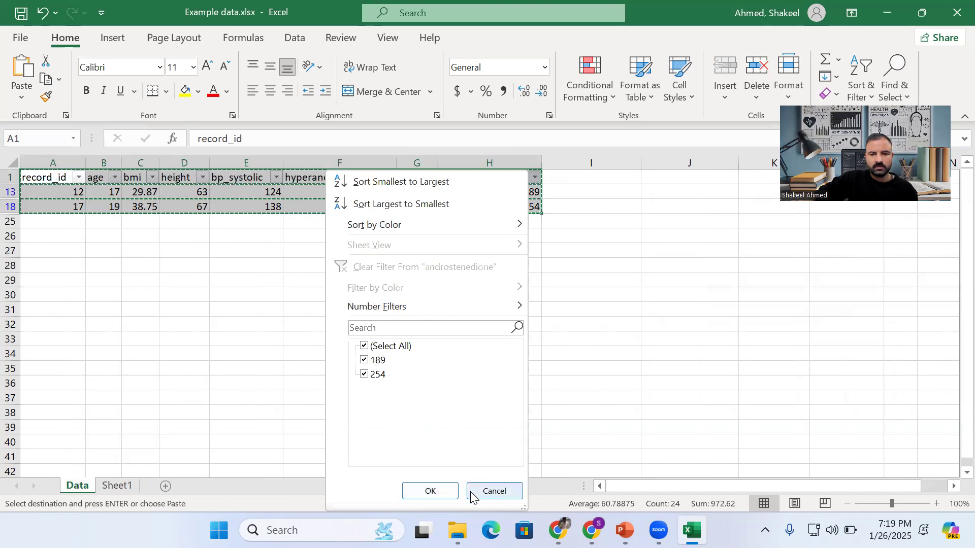
click(298, 350)
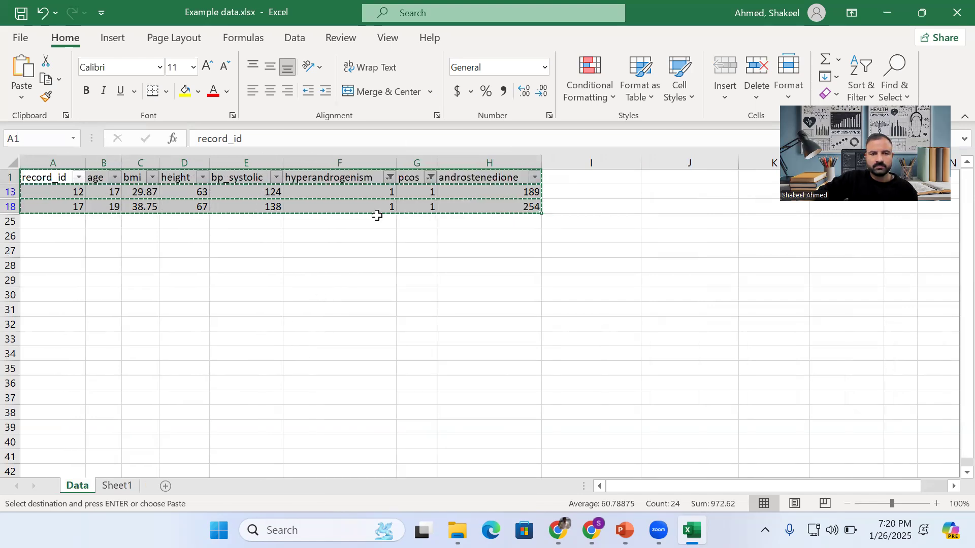
click(390, 178)
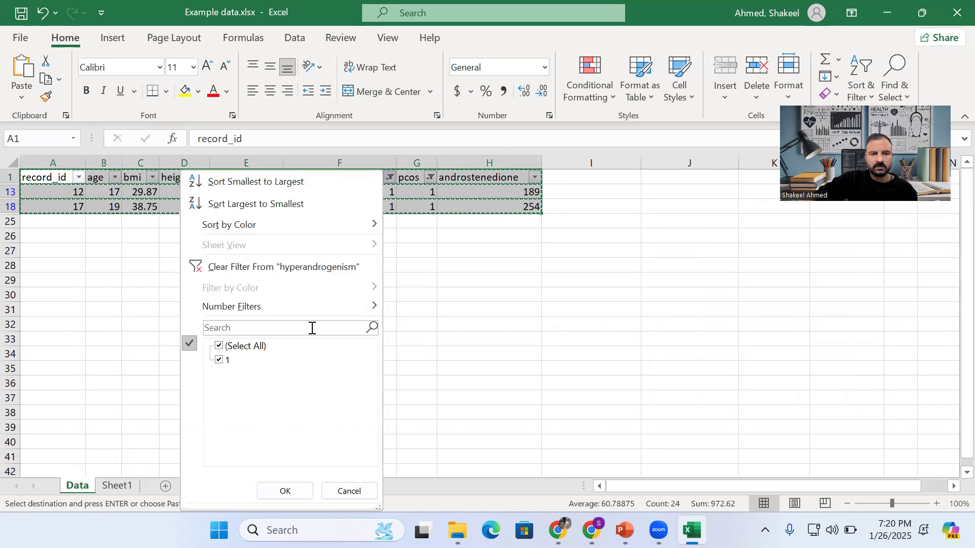
click(288, 268)
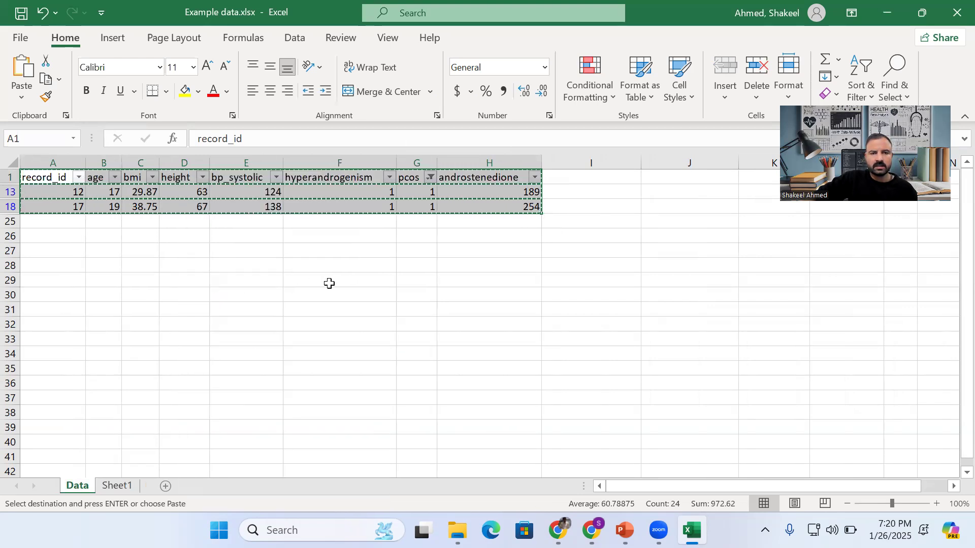
click(345, 278)
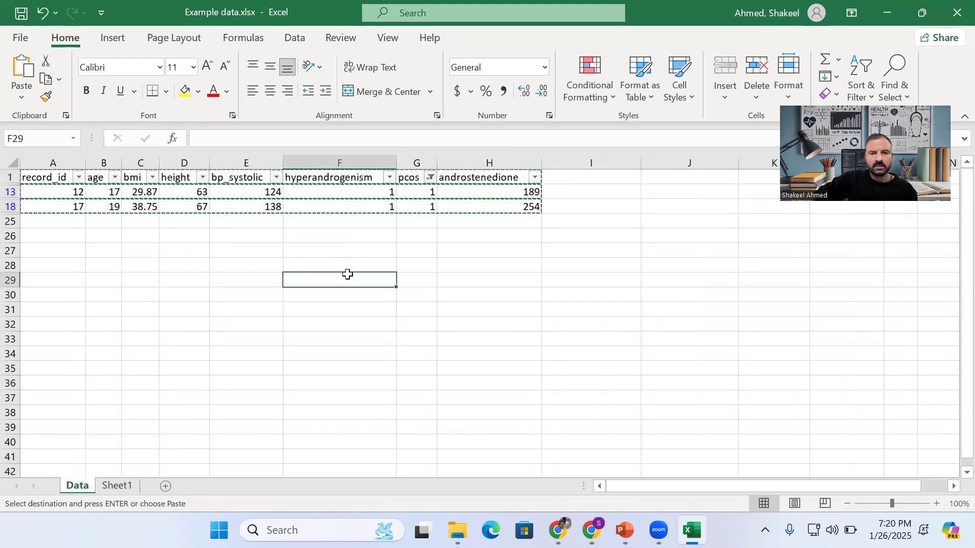
click(430, 178)
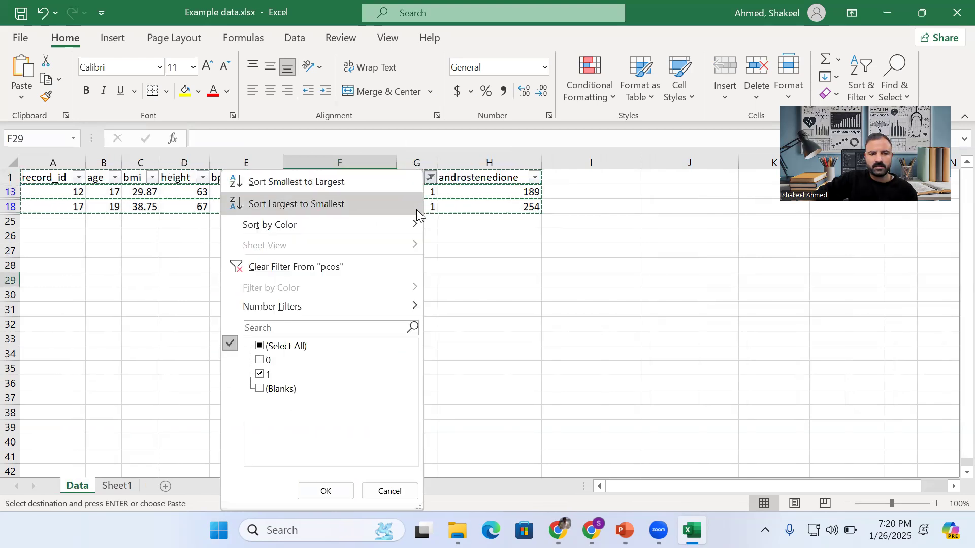
click(330, 265)
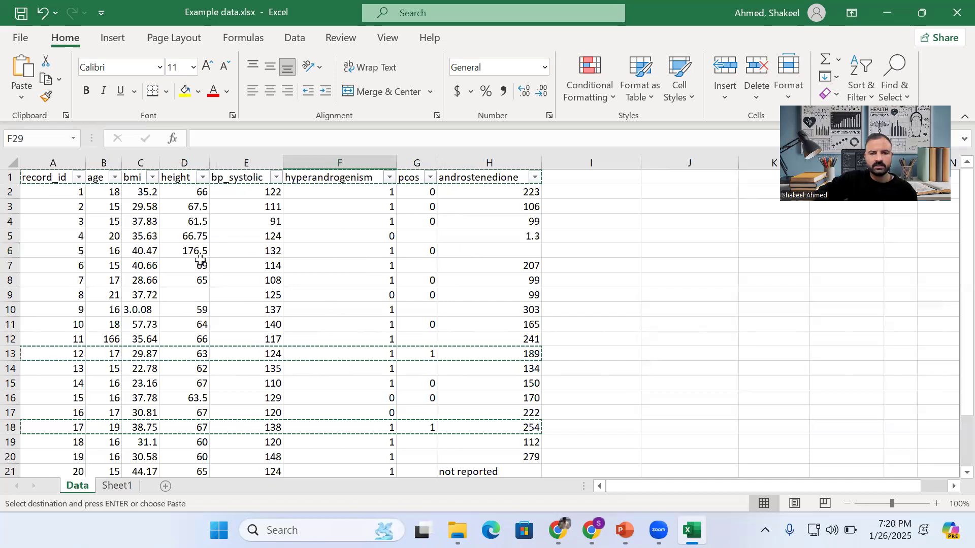
scroll(319, 318, down, 3)
scroll(318, 318, up, 3)
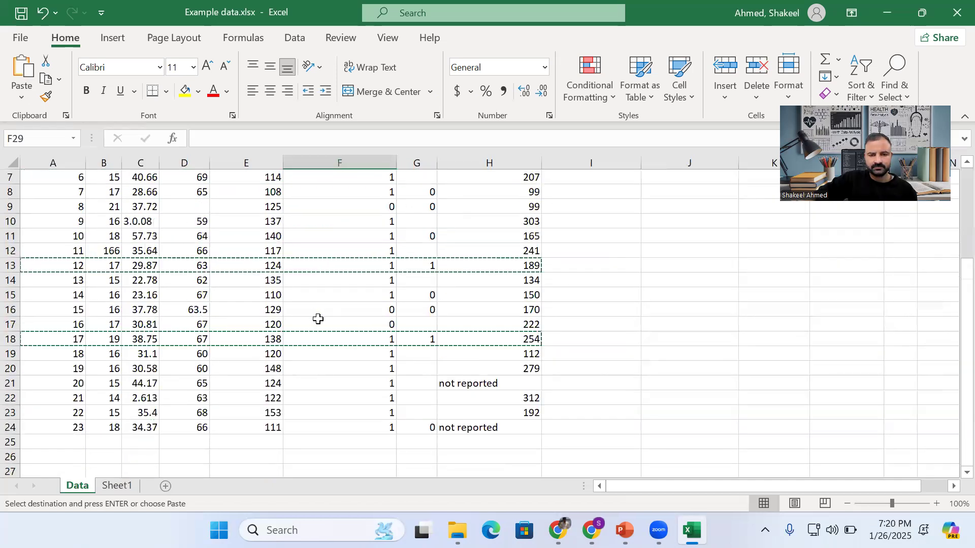
- Look over the records on Sheet1, return to the Data sheet and paste a copy of the whole bp_systolic column into column J
click(124, 486)
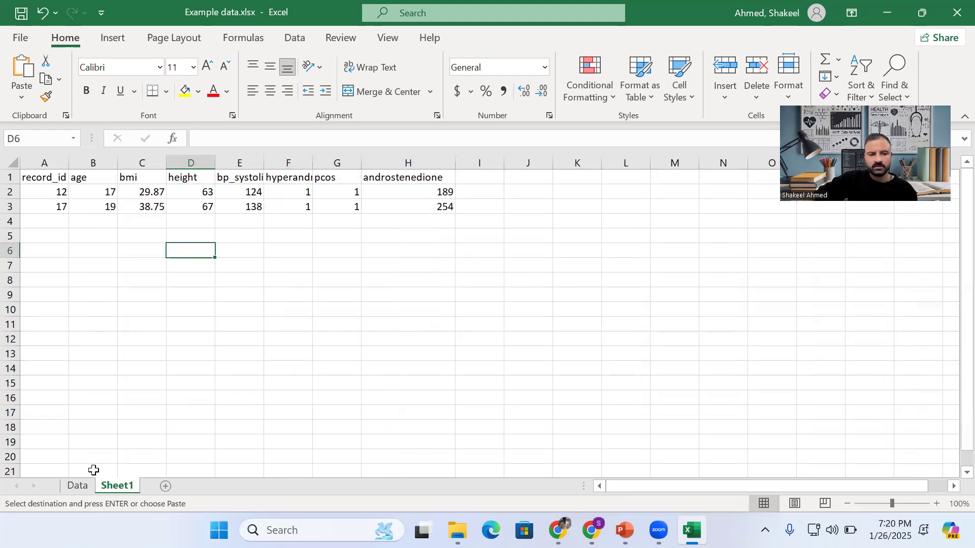
click(78, 487)
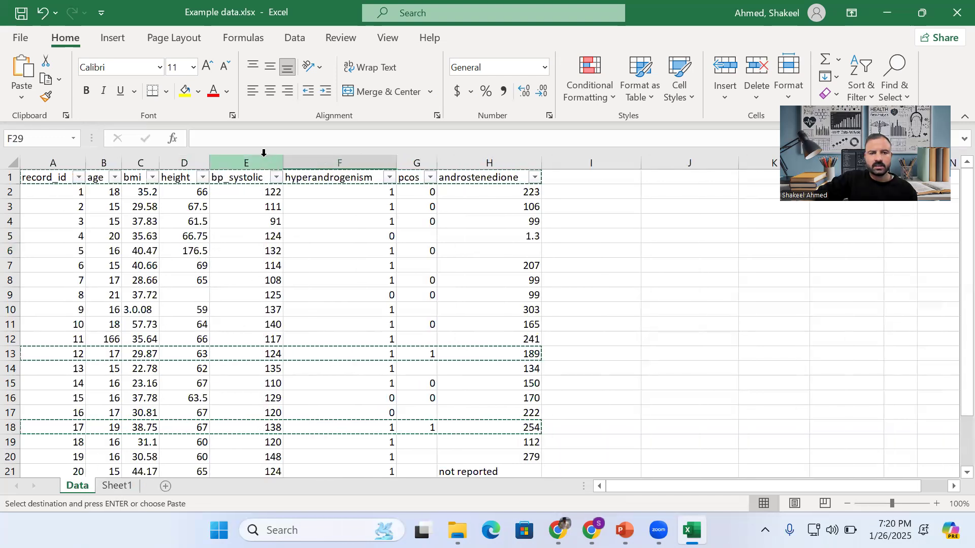
click(263, 152)
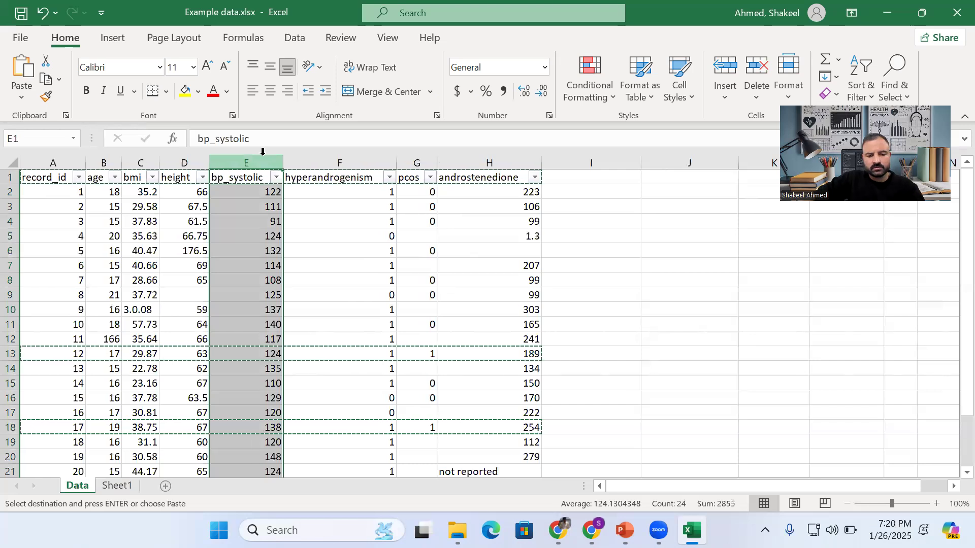
key(ctrl+c)
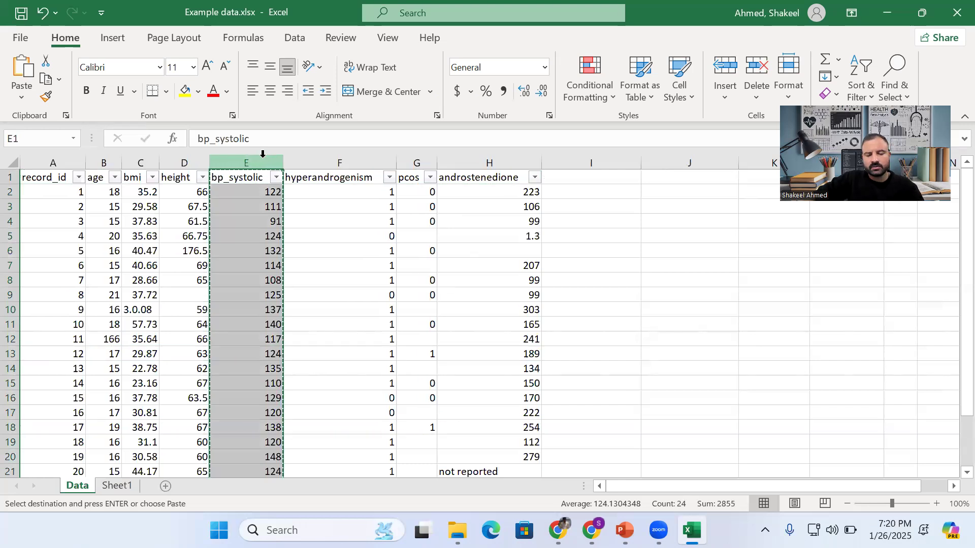
click(656, 160)
key(ctrl+v)
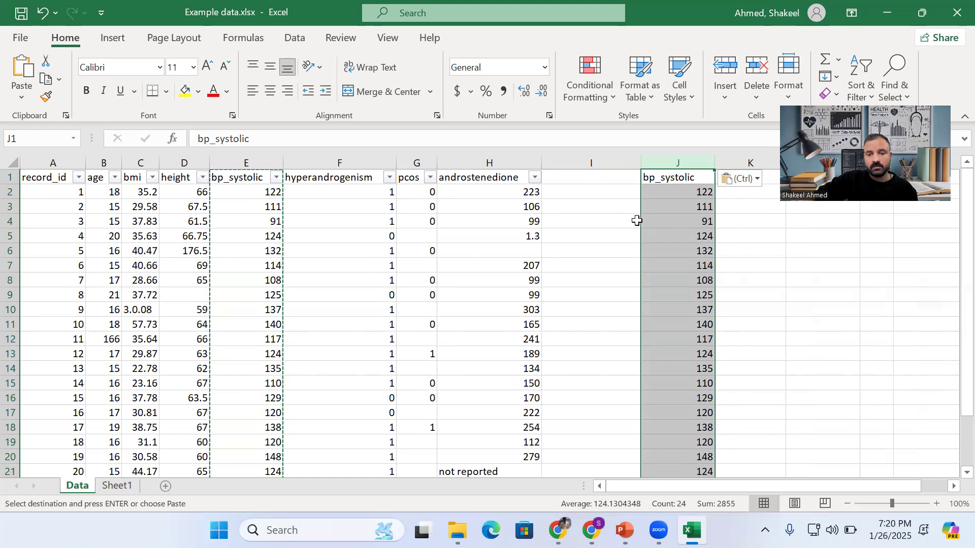
right_click(662, 164)
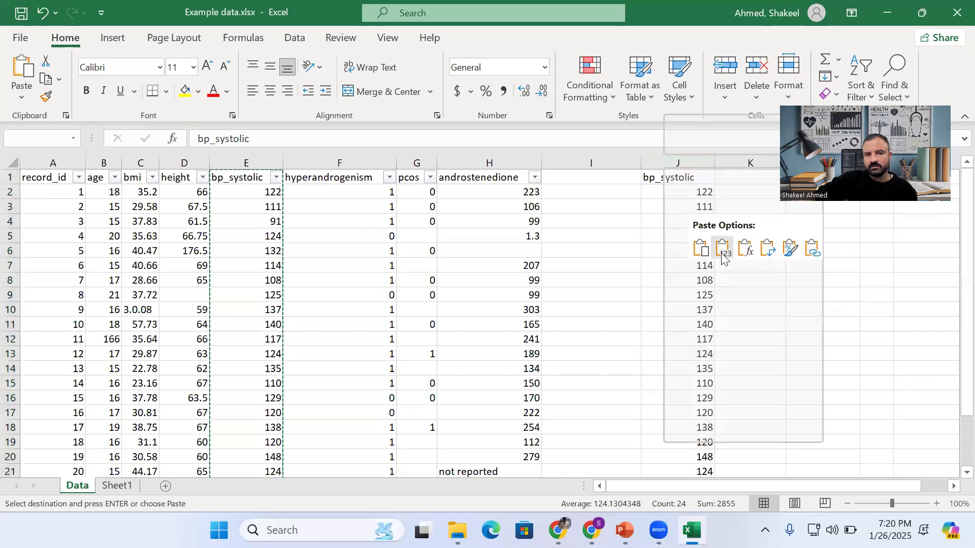
click(605, 253)
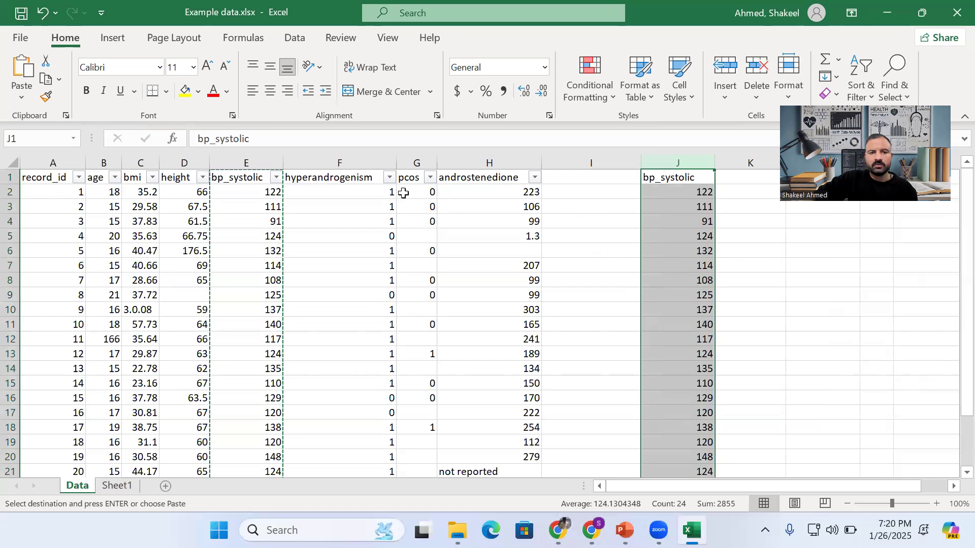
- Insert a blank column between the bp_systolic and hyperandrogenism columns
right_click(355, 159)
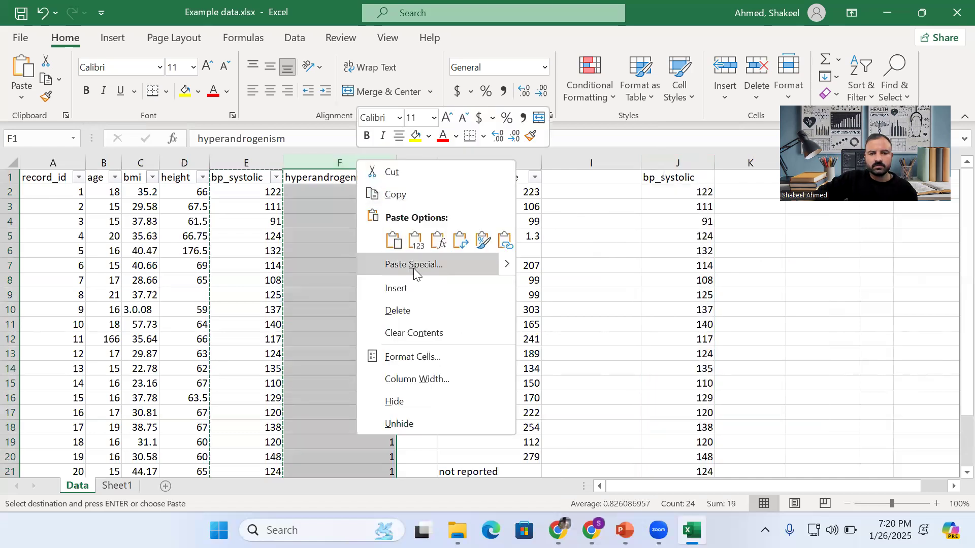
click(417, 288)
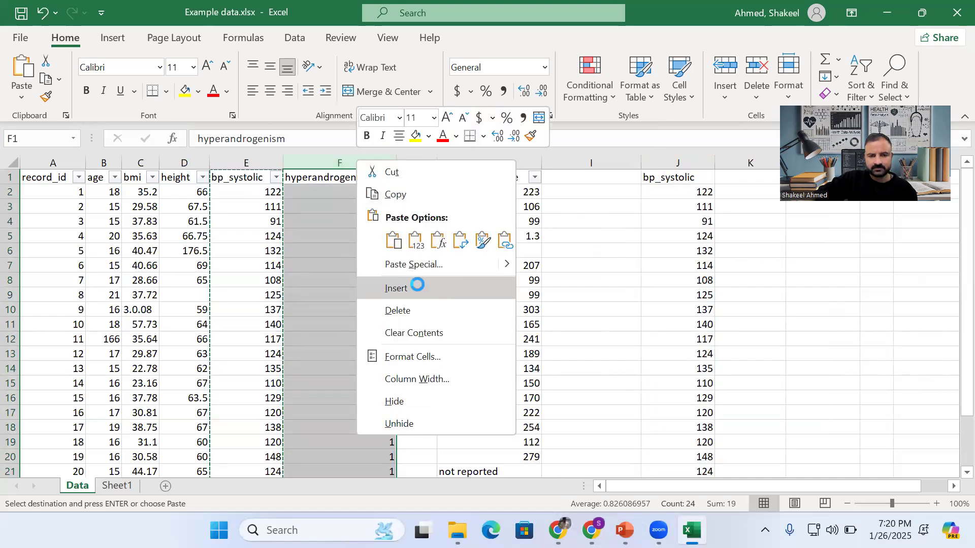
click(417, 284)
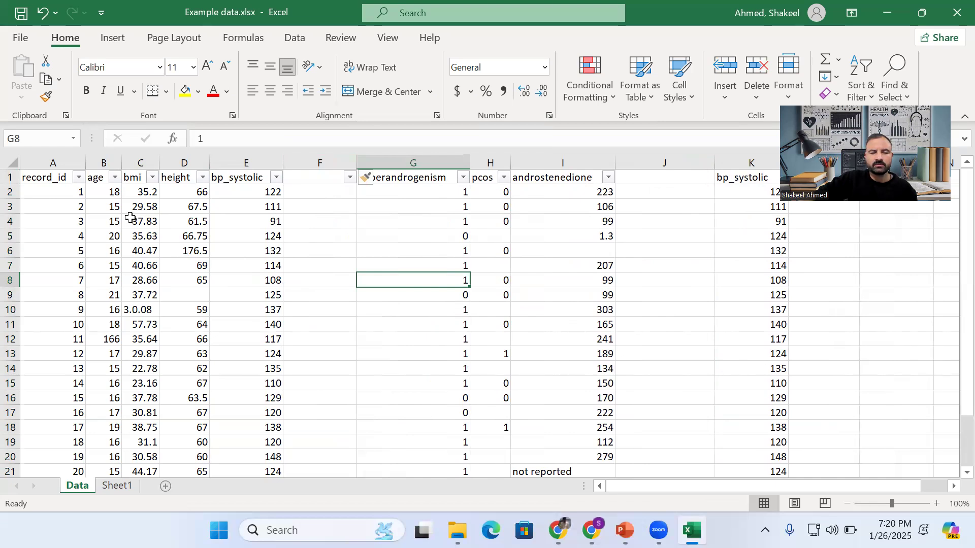
- Sort the hyperandrogenism block from smallest to largest, and sort the record_id block by age from smallest to largest with the selection expanded
click(858, 71)
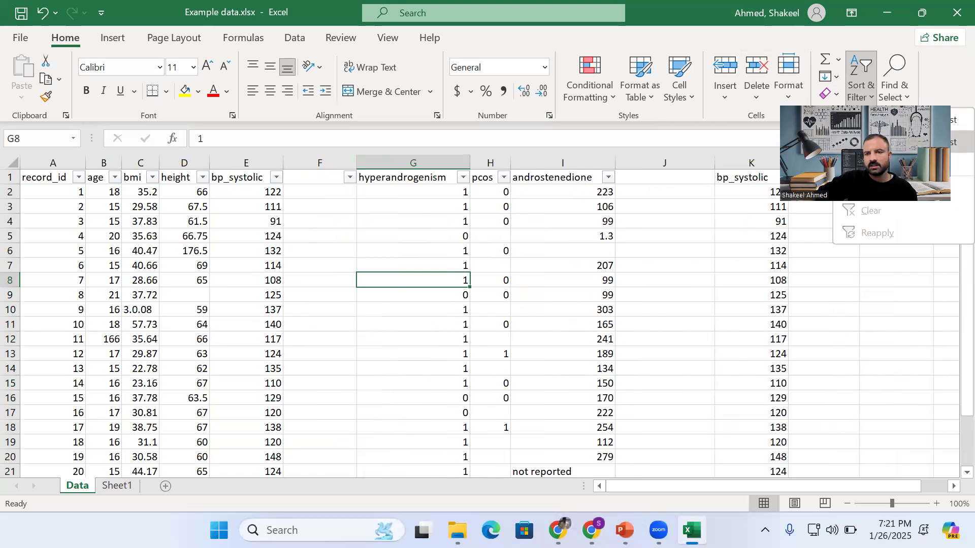
click(873, 120)
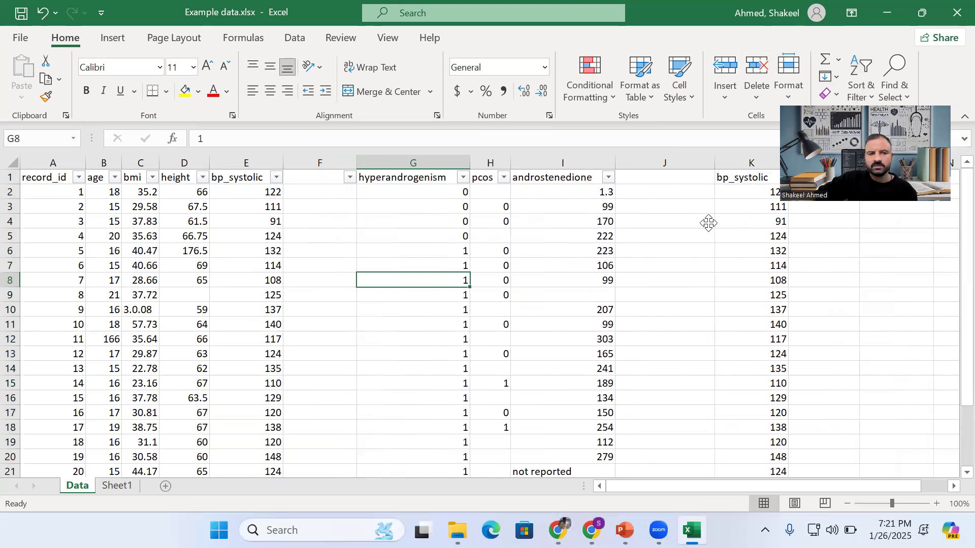
click(103, 163)
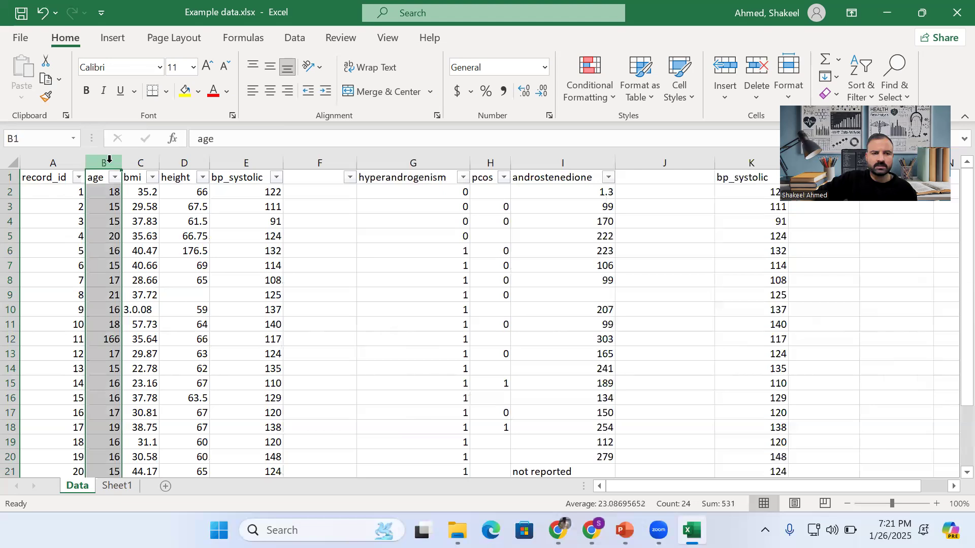
click(863, 79)
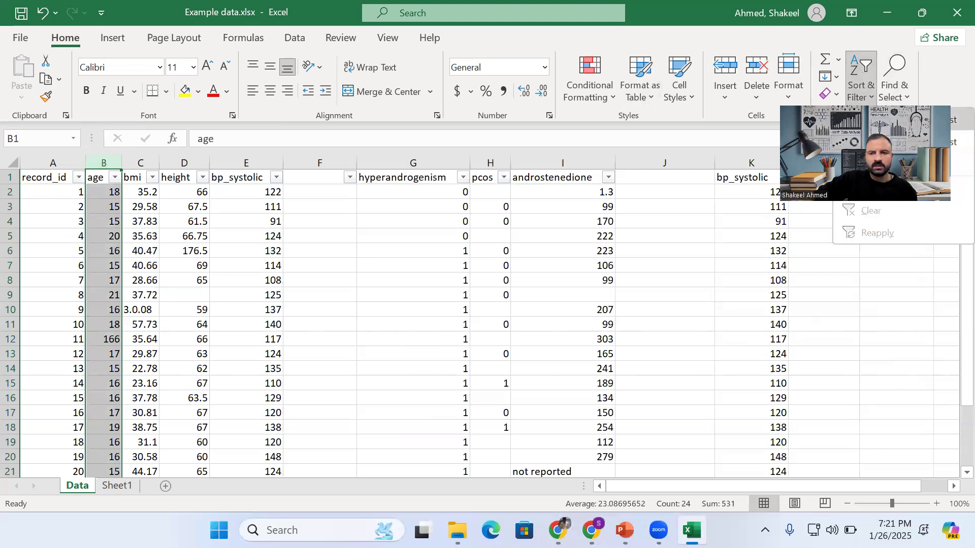
click(887, 121)
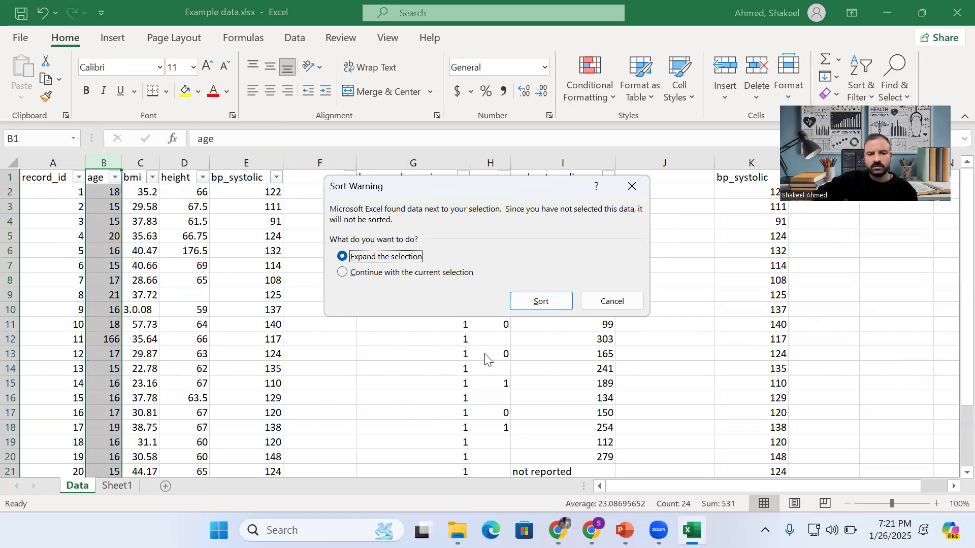
click(540, 303)
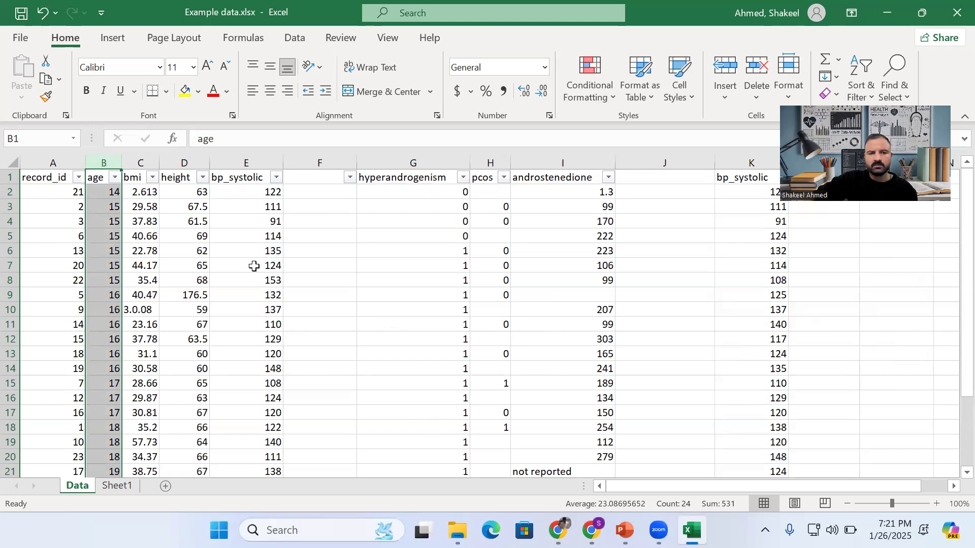
- Examine the sorted age column and its rows, check the Data Editing/Manipulation slide in PowerPoint and return to the Excel workbook
click(246, 238)
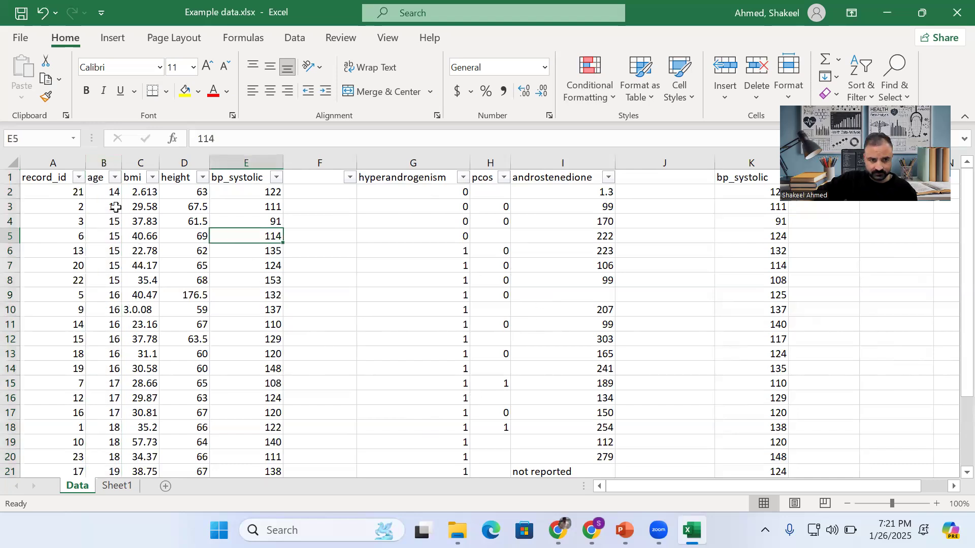
click(108, 194)
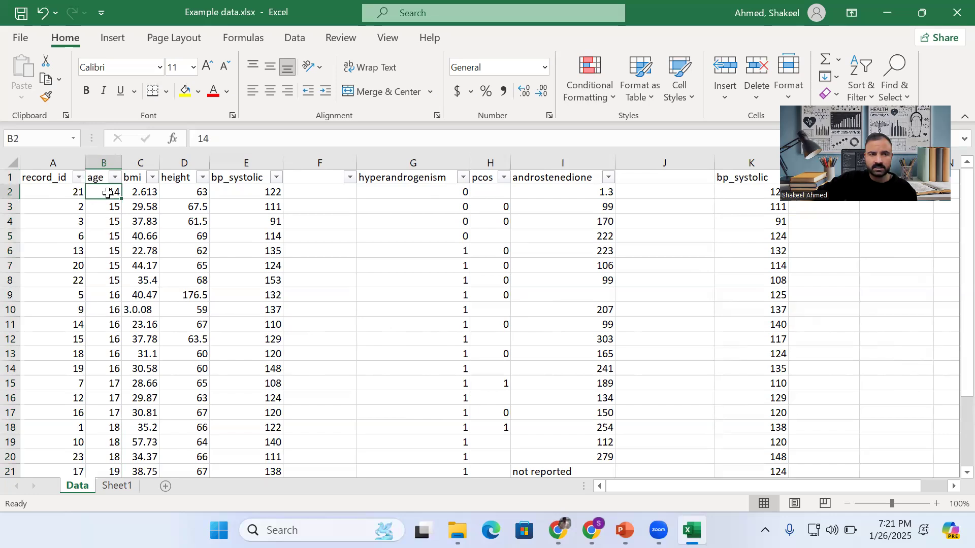
click(107, 207)
click(107, 238)
scroll(350, 354, down, 3)
scroll(349, 354, up, 4)
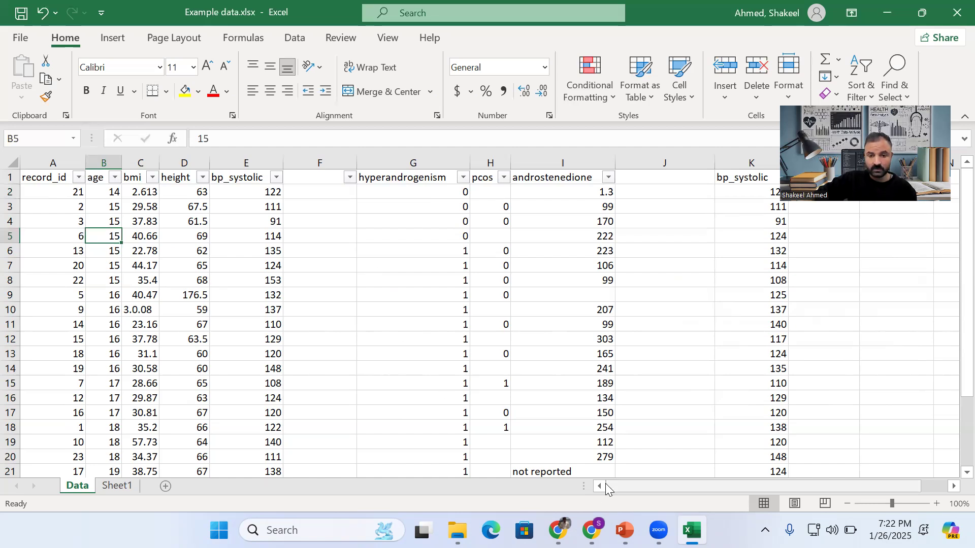
click(624, 530)
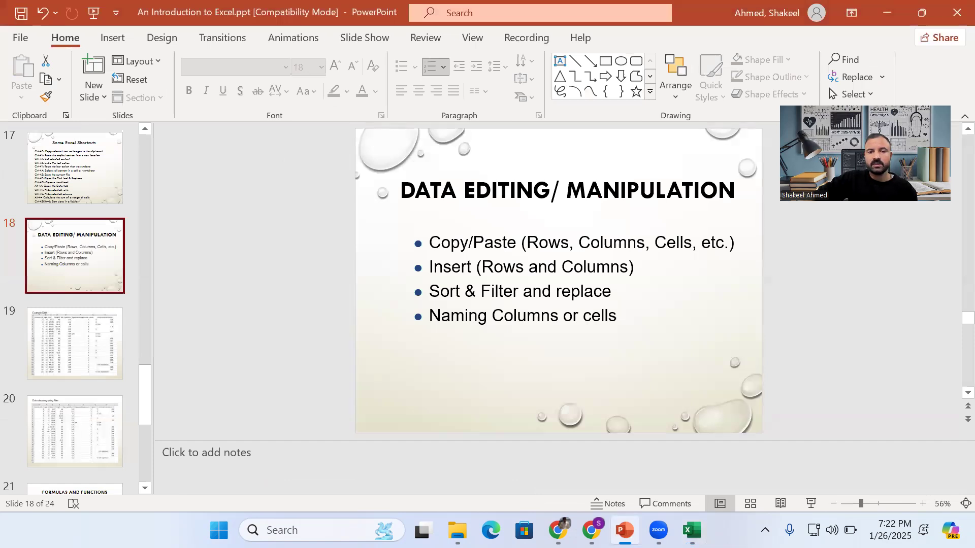
click(625, 530)
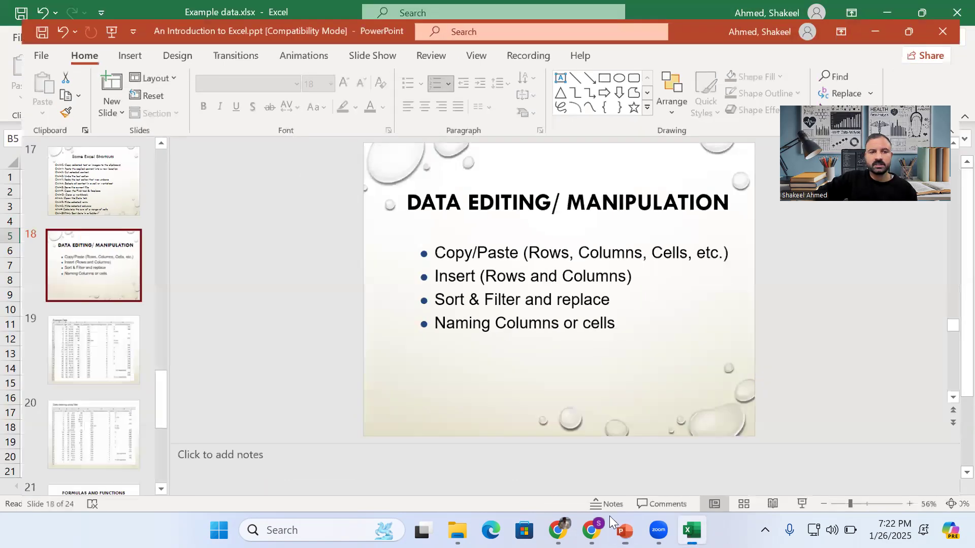
click(299, 235)
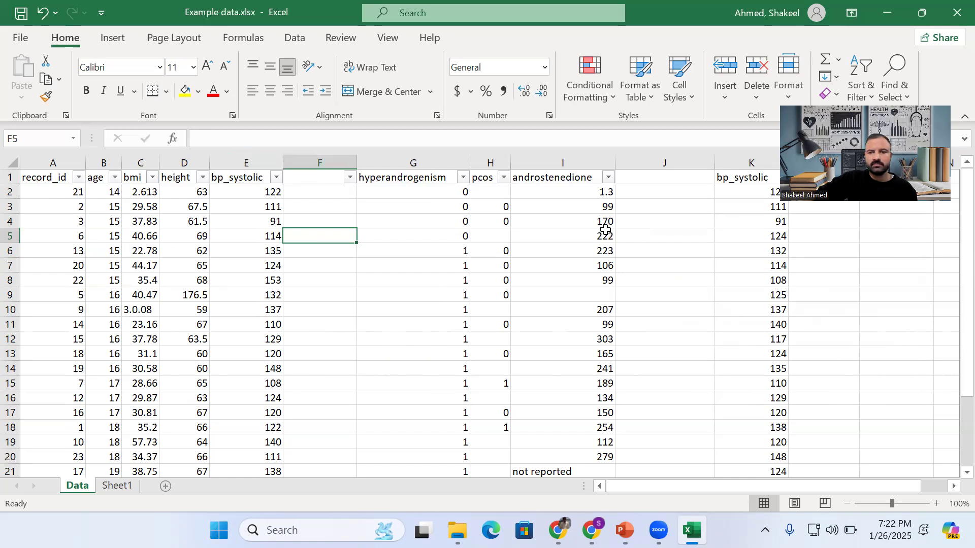
- Review the header row from A1 to K1 and the androstenedione values in I2:I20 as candidate ranges for naming
click(566, 183)
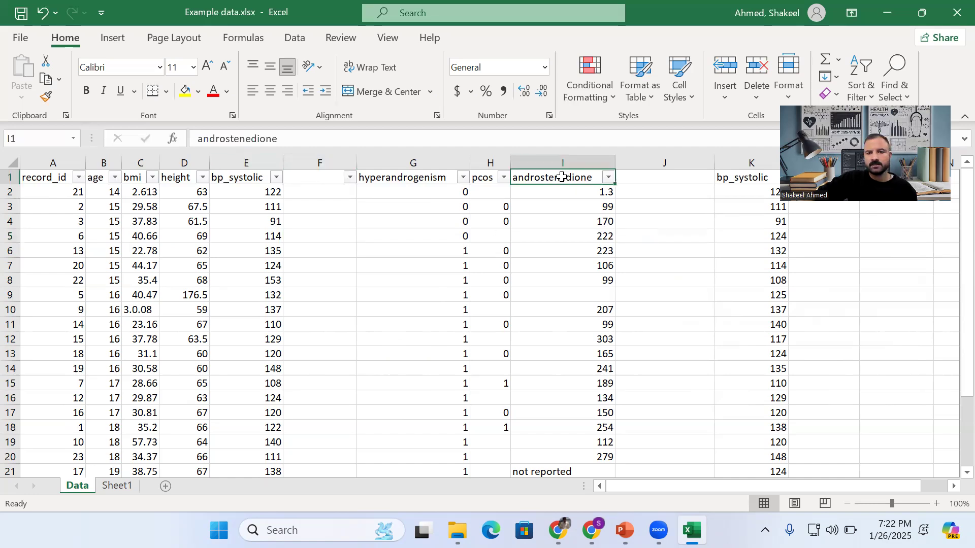
drag(45, 177, 758, 176)
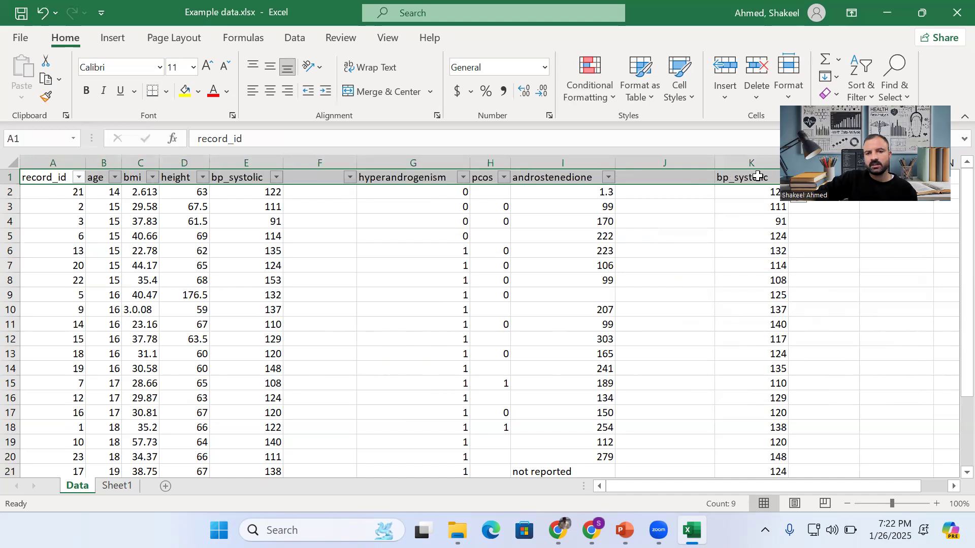
click(624, 208)
drag(573, 192, 567, 454)
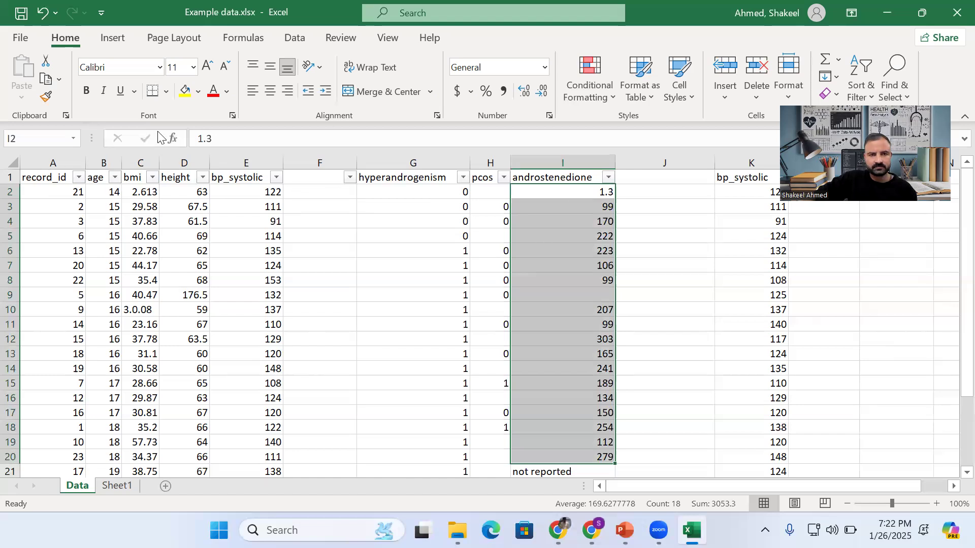
click(52, 143)
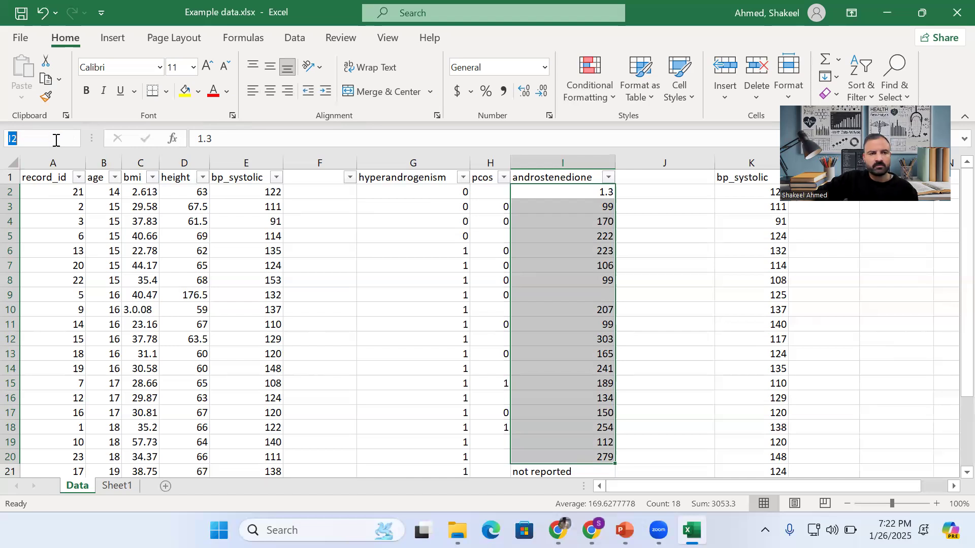
click(593, 266)
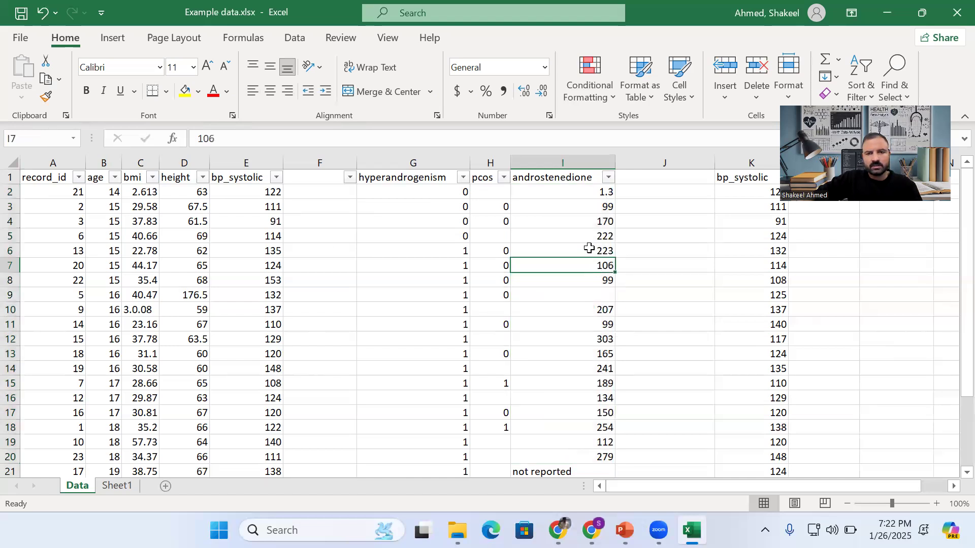
- Try to assign the name V1 to the androstenedione values in I2:I19
drag(571, 187, 566, 443)
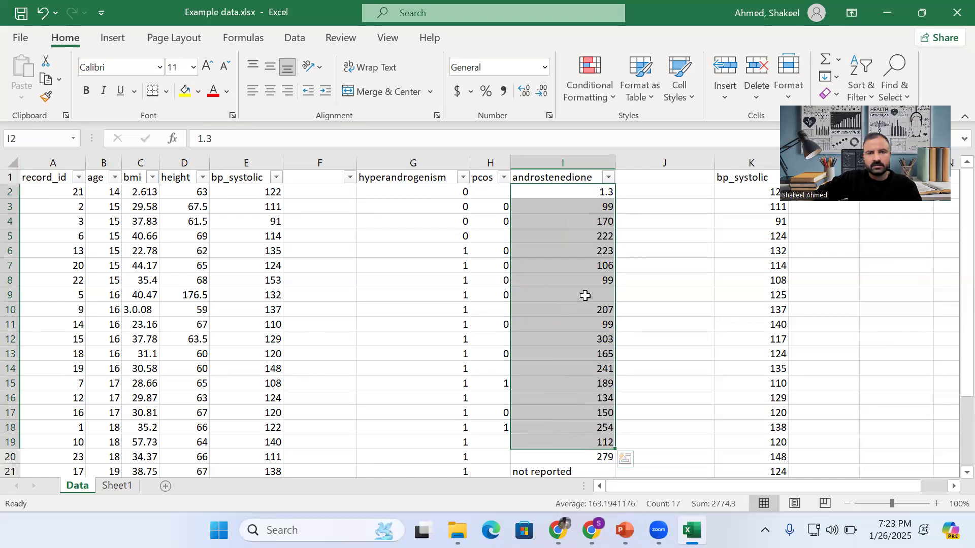
click(594, 90)
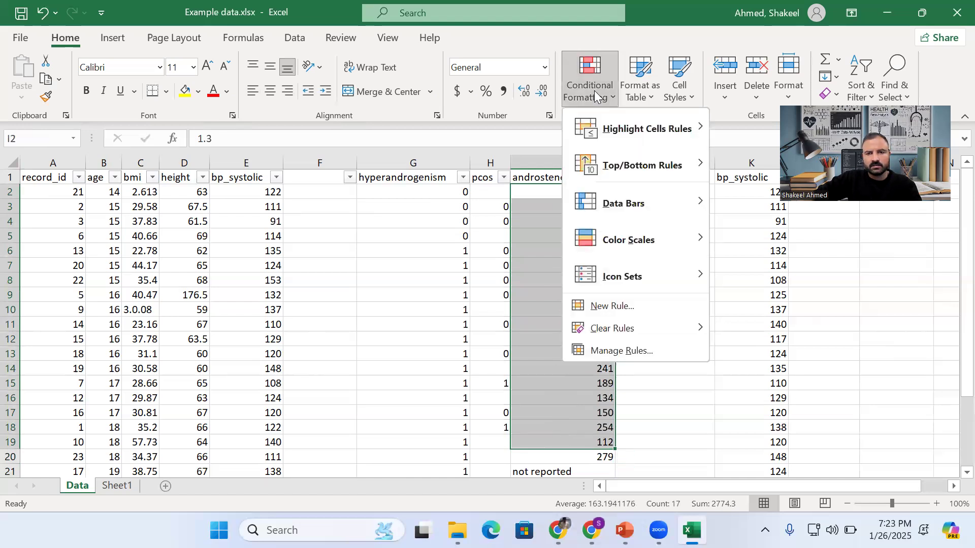
click(489, 273)
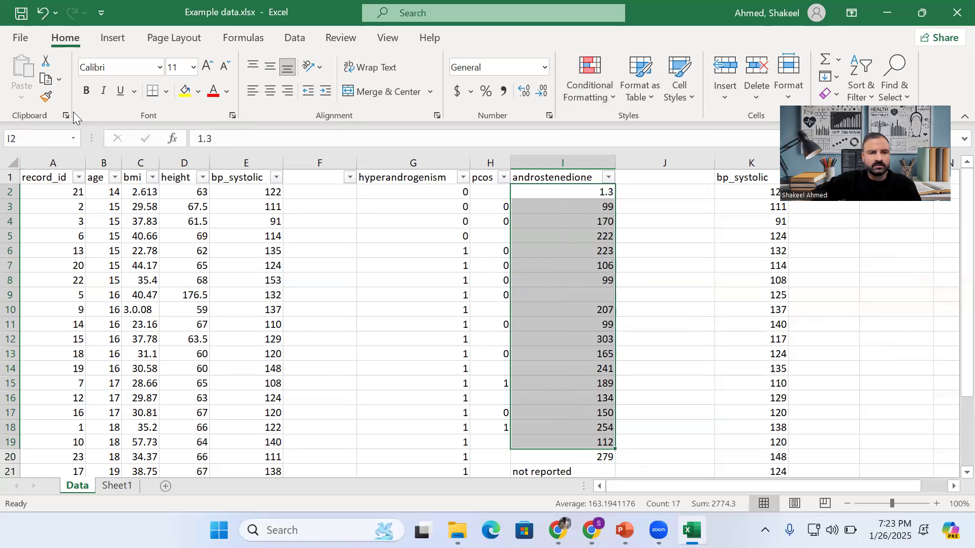
click(72, 140)
click(24, 138)
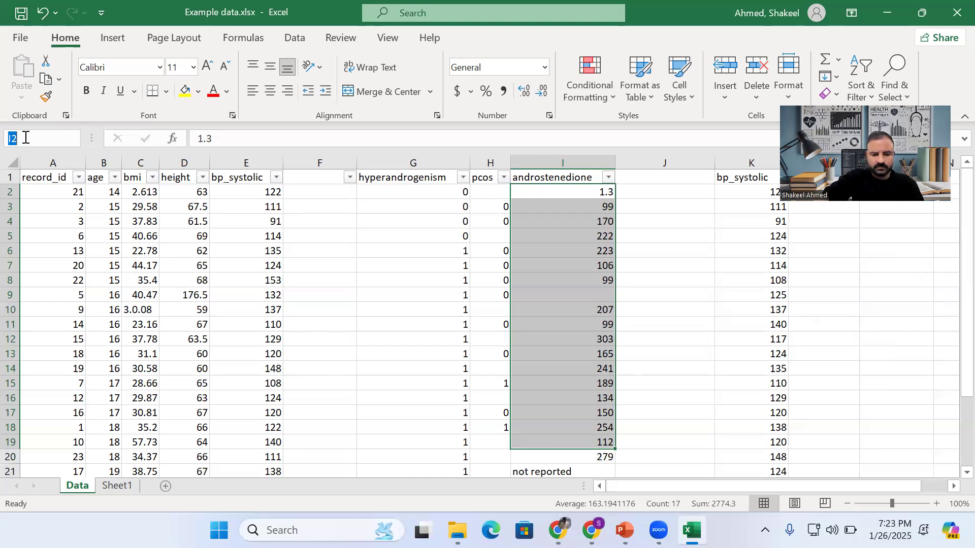
text(V1)
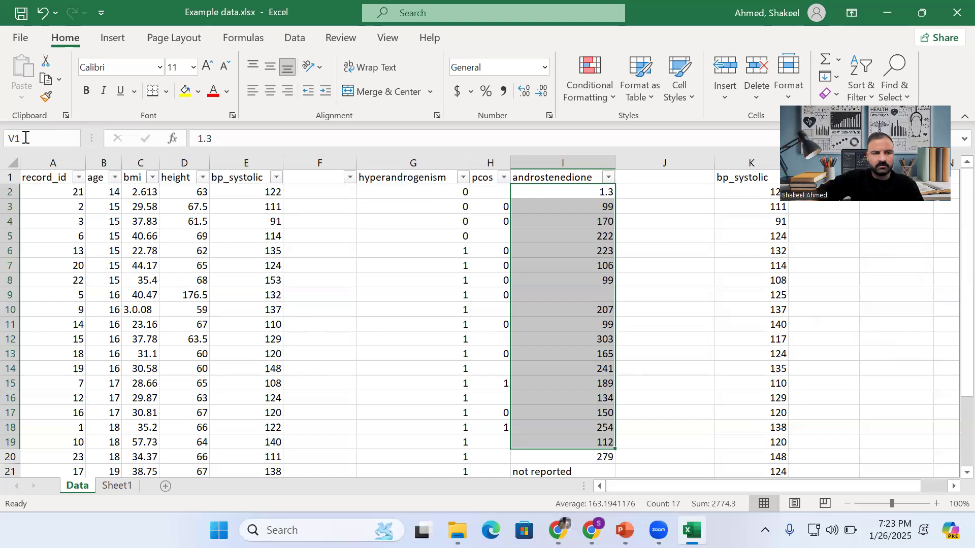
key(Return)
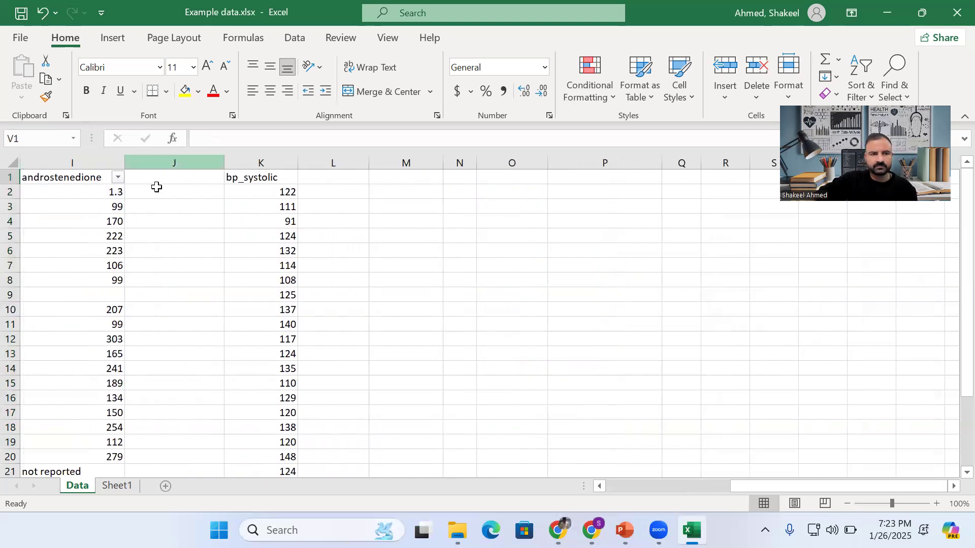
- Select the whole androstenedione column, column I, as the range for naming
drag(754, 488, 609, 484)
click(540, 315)
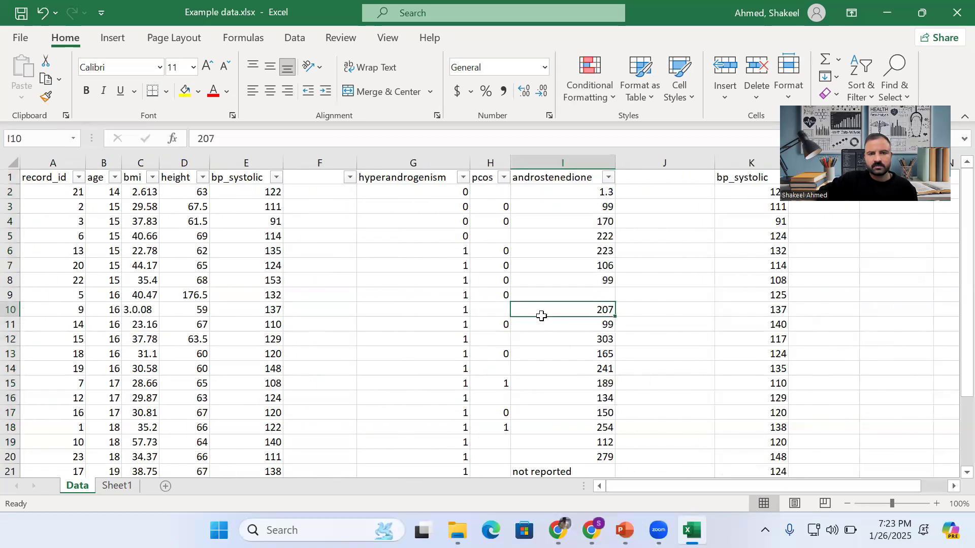
click(557, 192)
drag(557, 192, 558, 452)
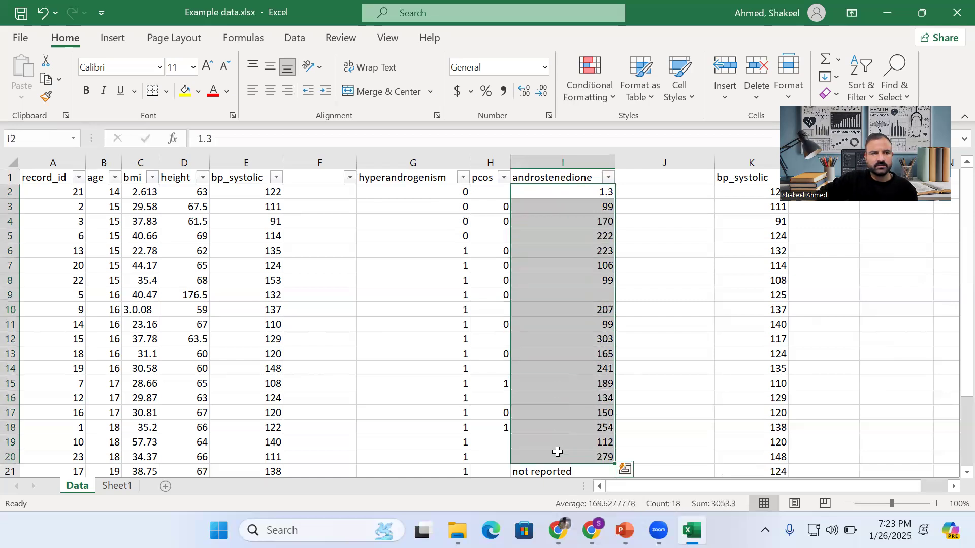
click(565, 352)
drag(571, 188, 593, 398)
click(590, 161)
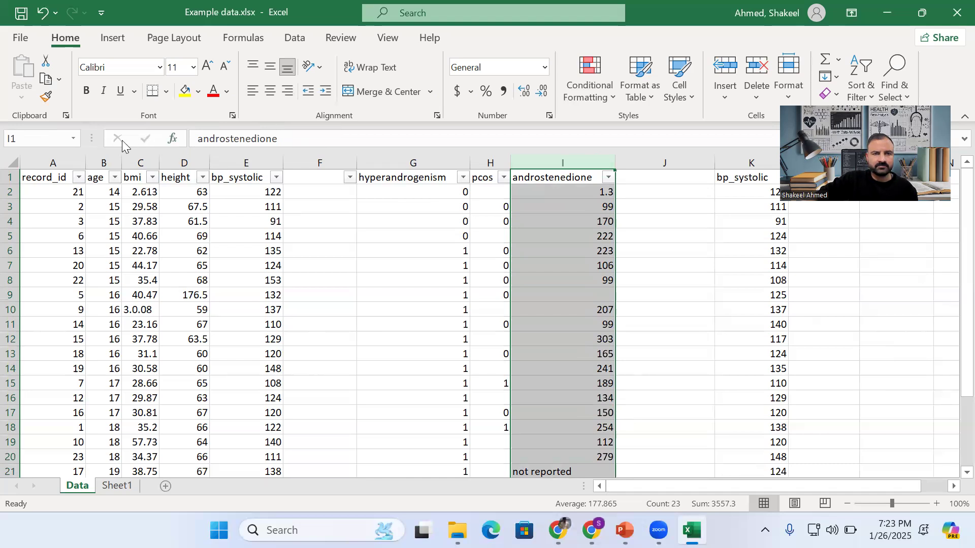
- Look for the range-naming commands and check the workbook's defined names in the Name Manager
click(74, 140)
click(29, 137)
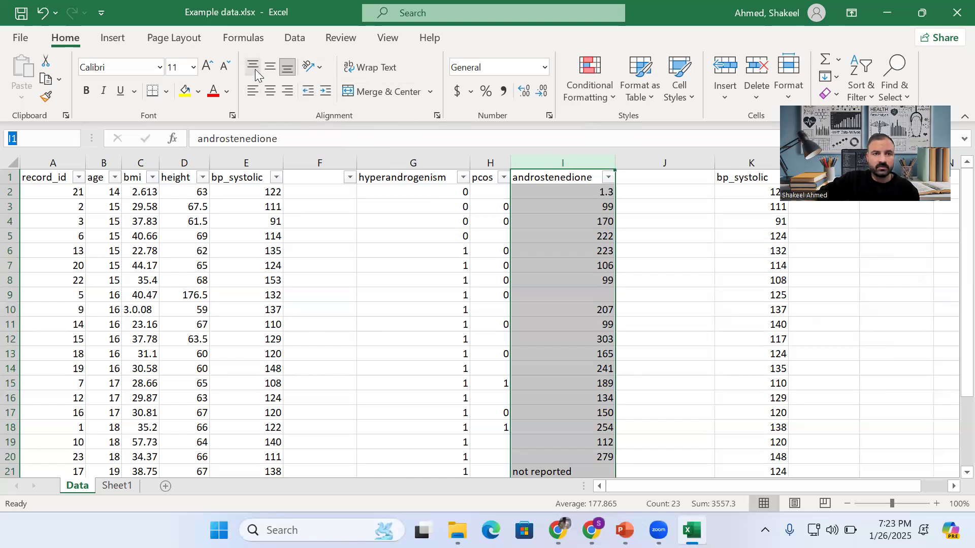
click(113, 41)
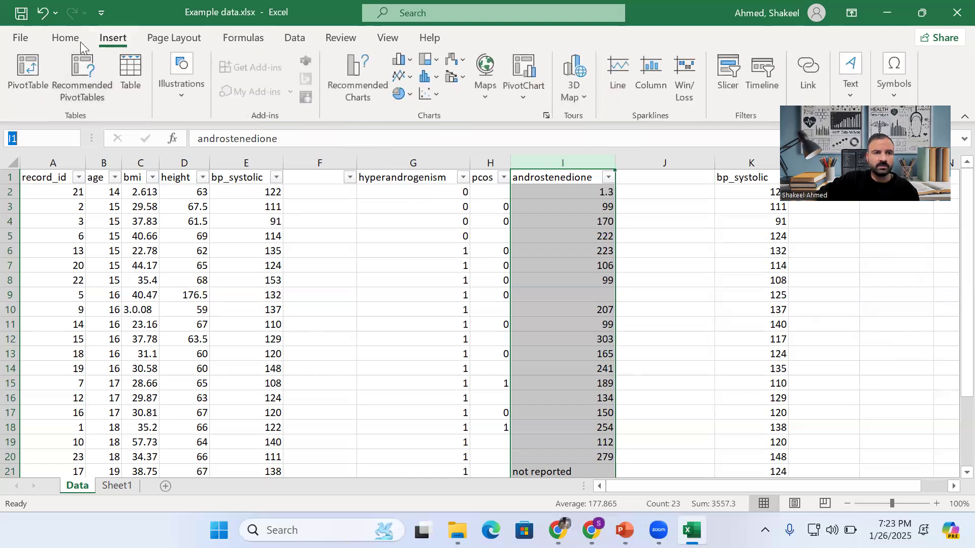
click(63, 38)
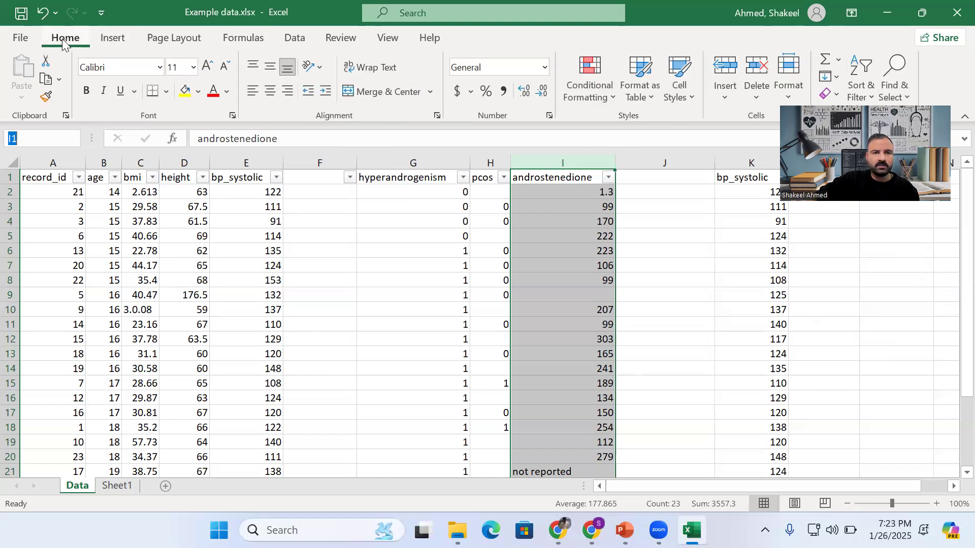
click(244, 40)
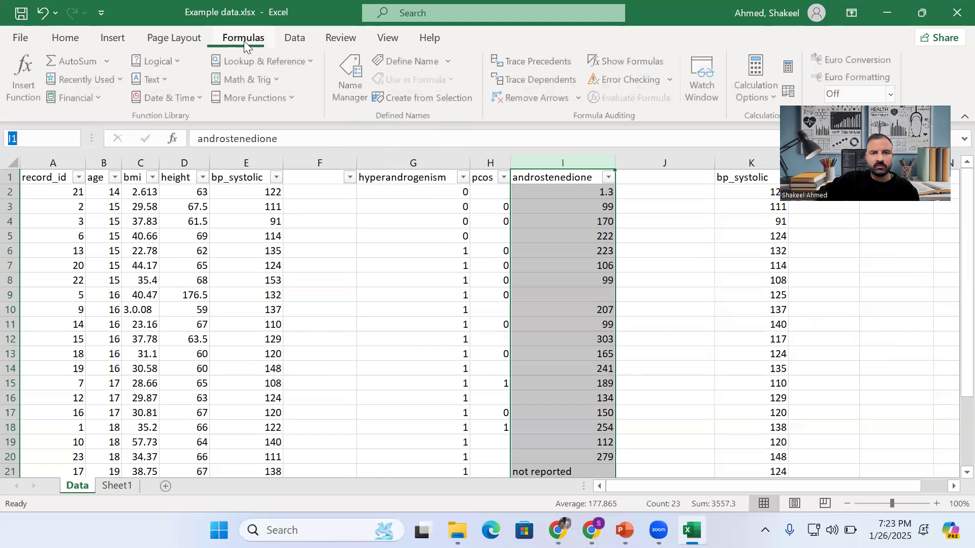
click(350, 94)
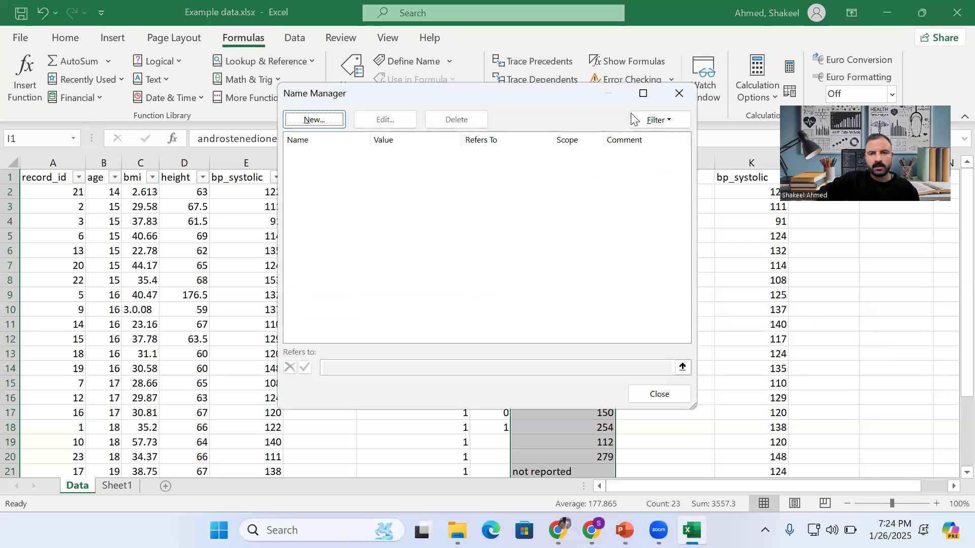
click(679, 94)
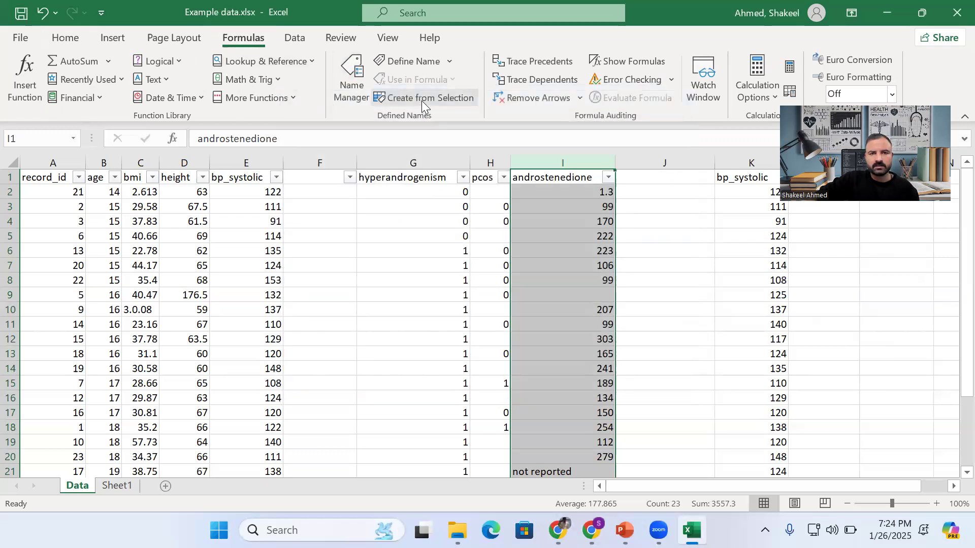
- Define the name androstenedione_1 for column I with Workbook scope, and reselect the column to check its name
click(409, 62)
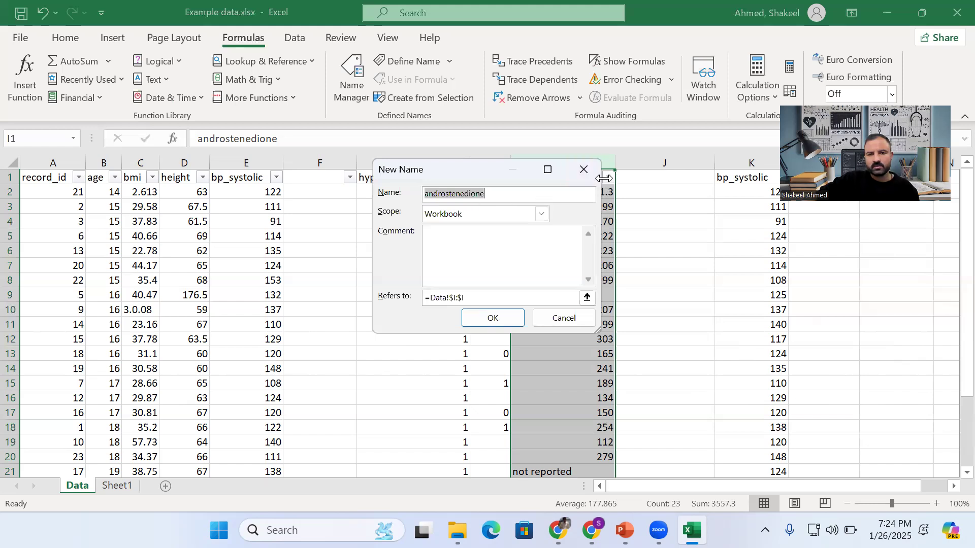
click(491, 193)
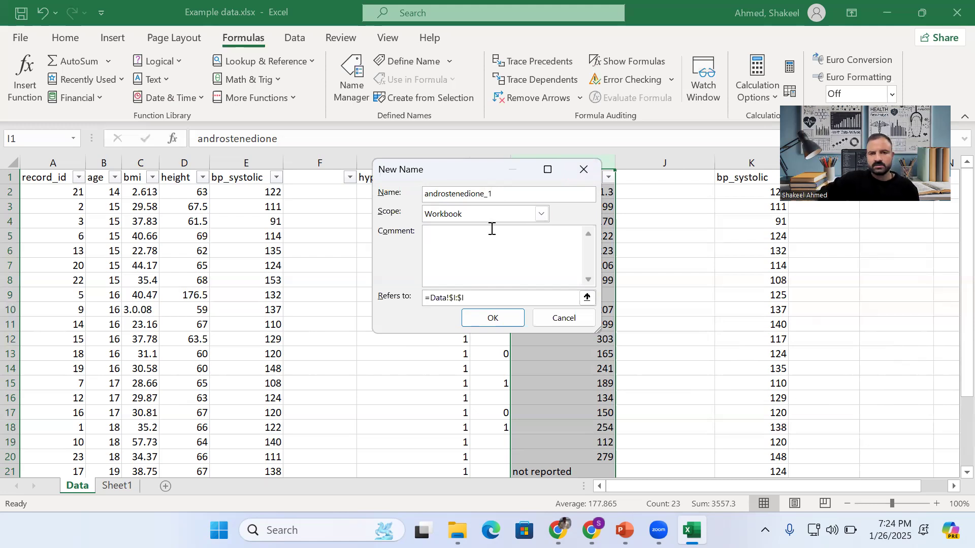
click(493, 318)
click(559, 247)
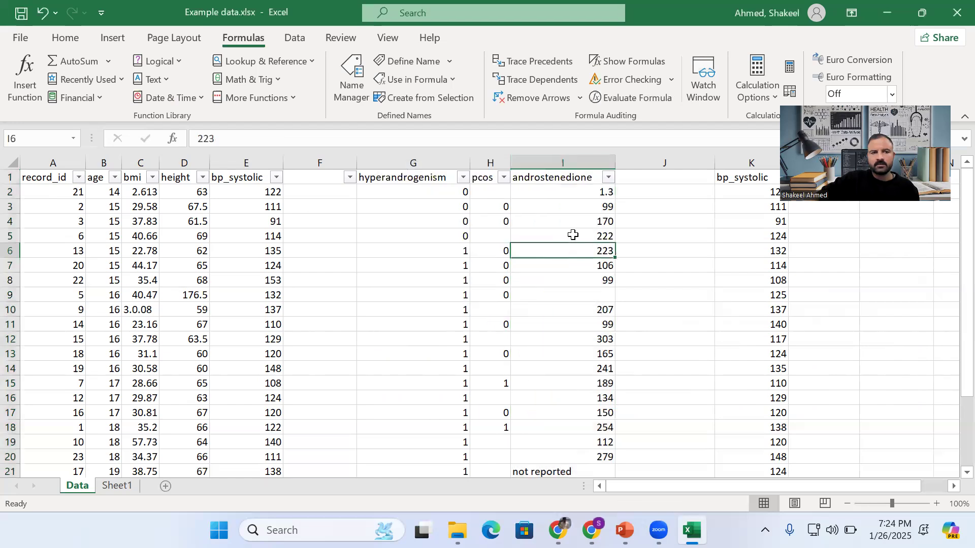
click(551, 157)
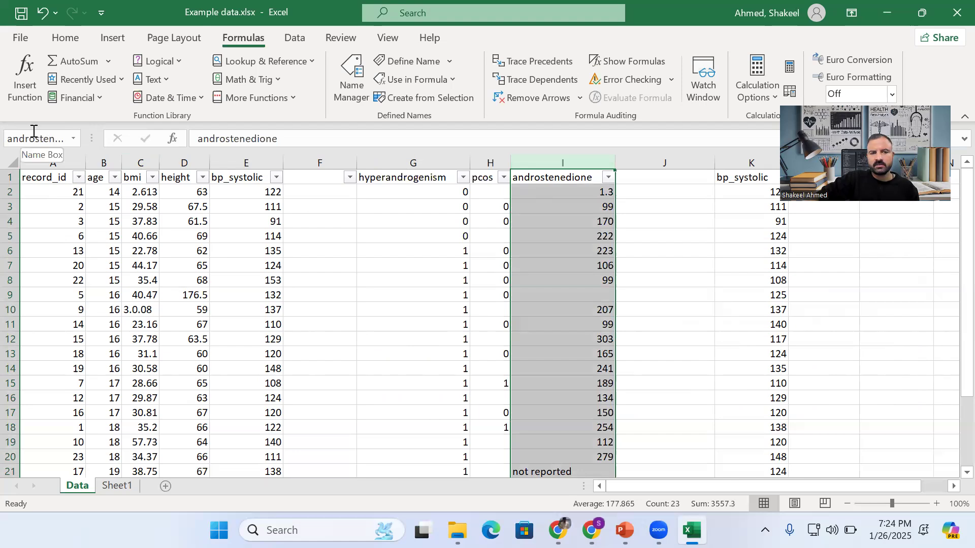
- Review the bp_systolic values in column E from E2 down to the end of the records
click(267, 271)
drag(244, 191, 255, 357)
scroll(399, 282, down, 5)
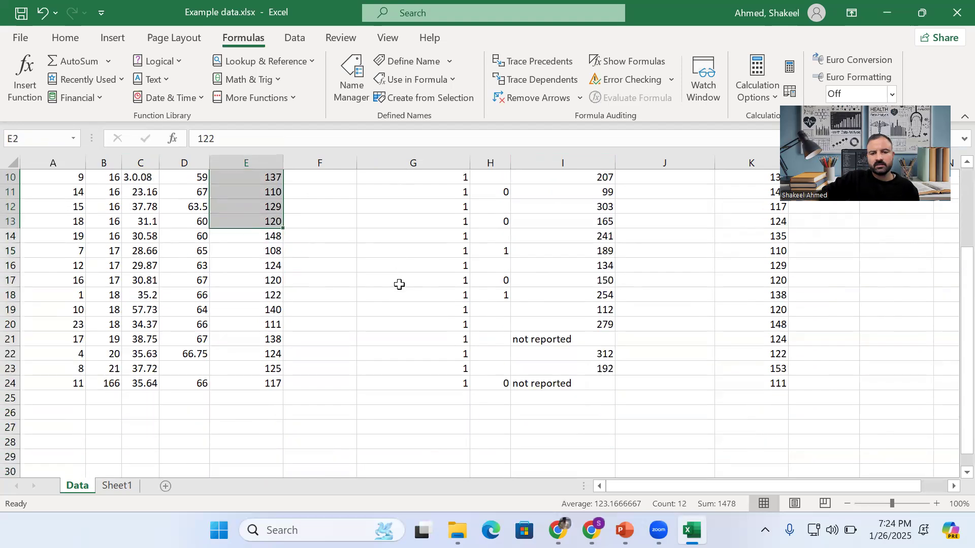
scroll(388, 290, up, 3)
scroll(389, 291, up, 2)
click(388, 290)
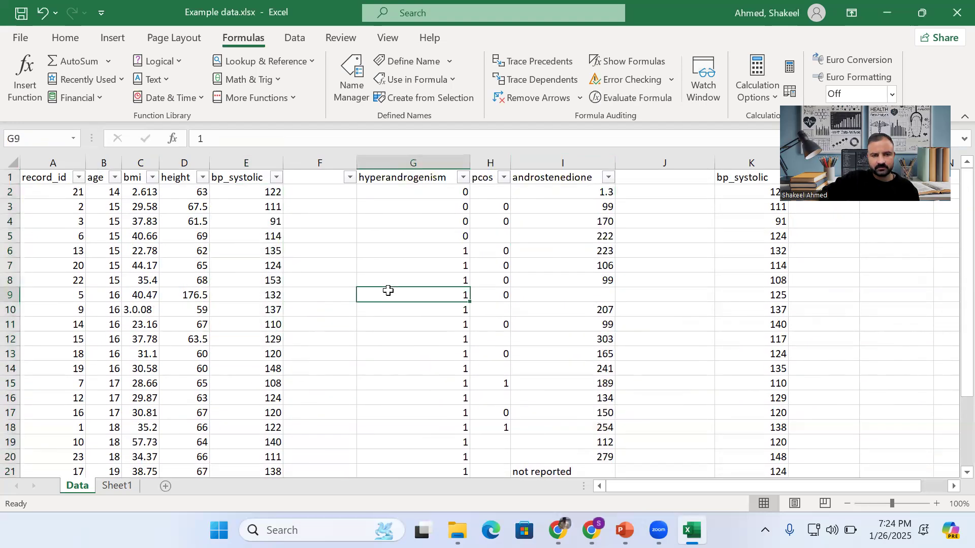
drag(257, 192, 250, 464)
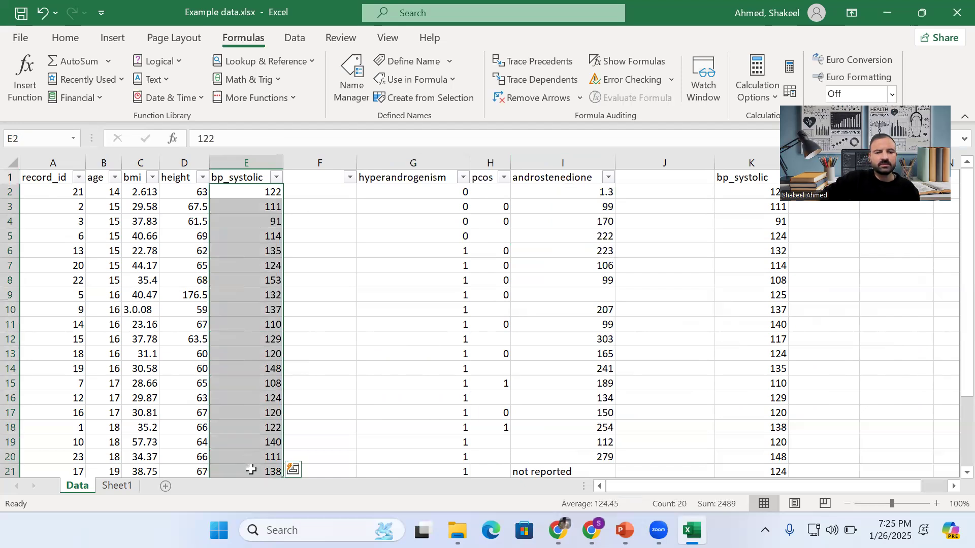
click(322, 425)
scroll(328, 406, down, 4)
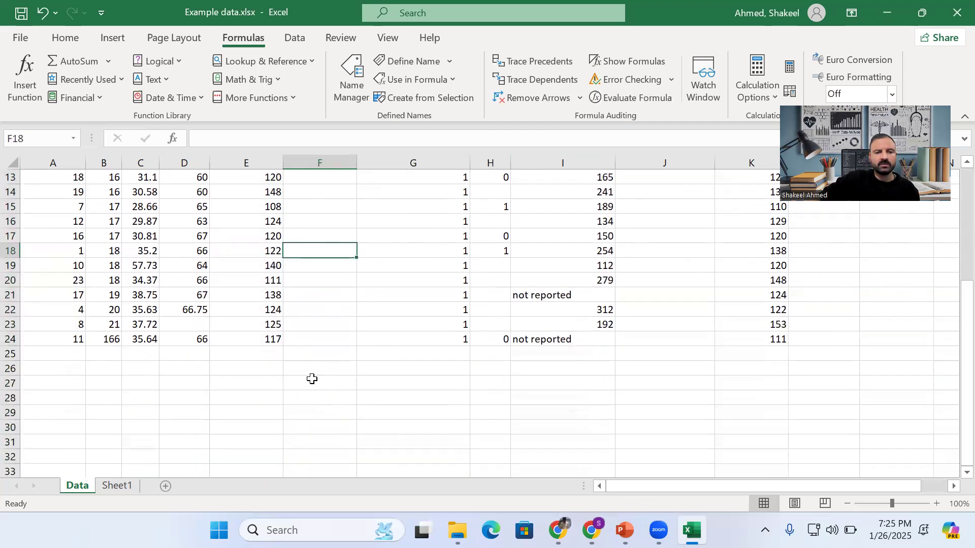
- Name cell E25, directly below the bp_systolic values, as sum
click(251, 352)
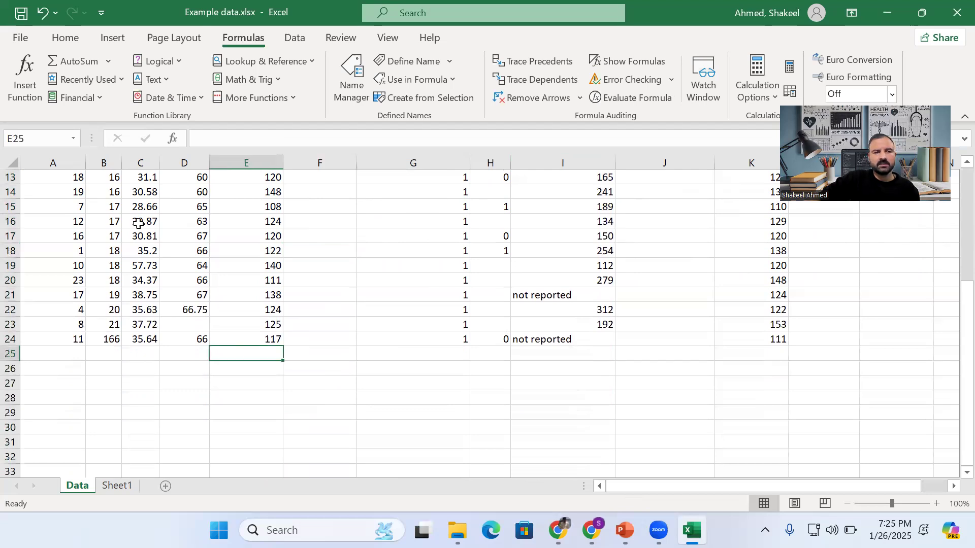
click(49, 138)
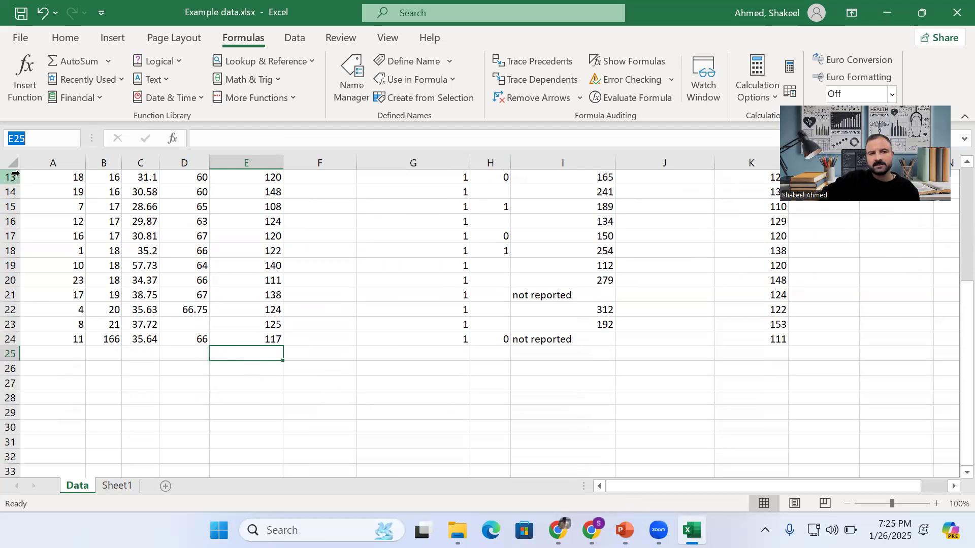
text(sum)
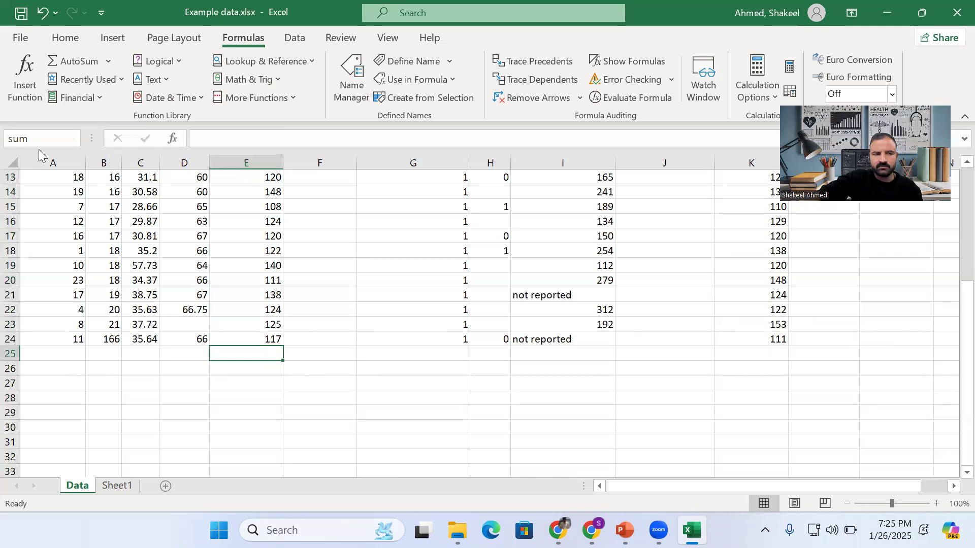
key(Return)
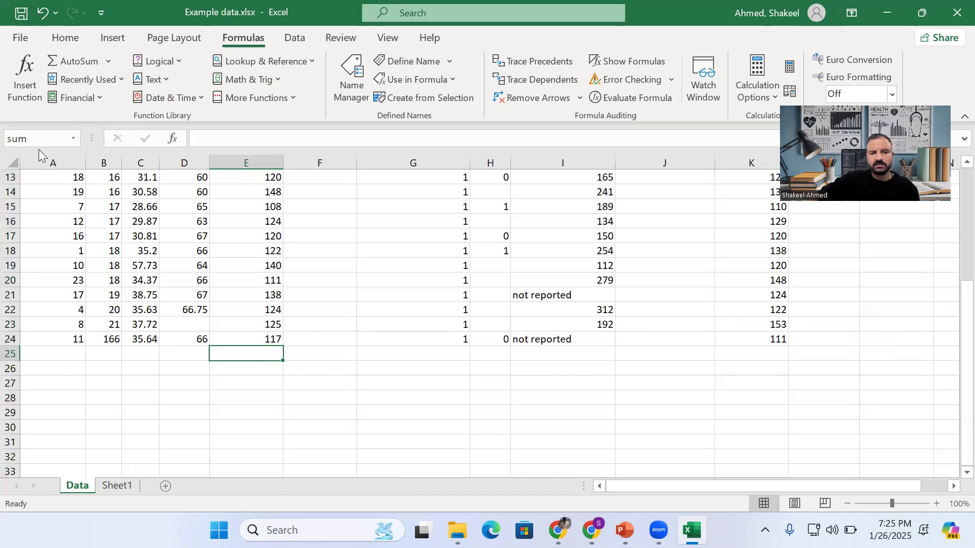
click(327, 371)
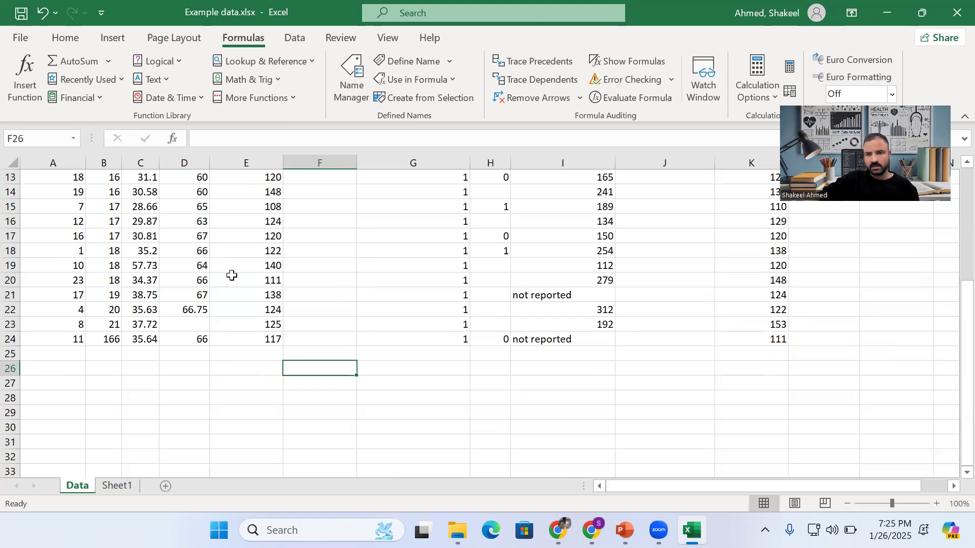
- Review the block C15:E24 as an example of a multi-column range that can be named
click(137, 200)
drag(137, 201, 233, 335)
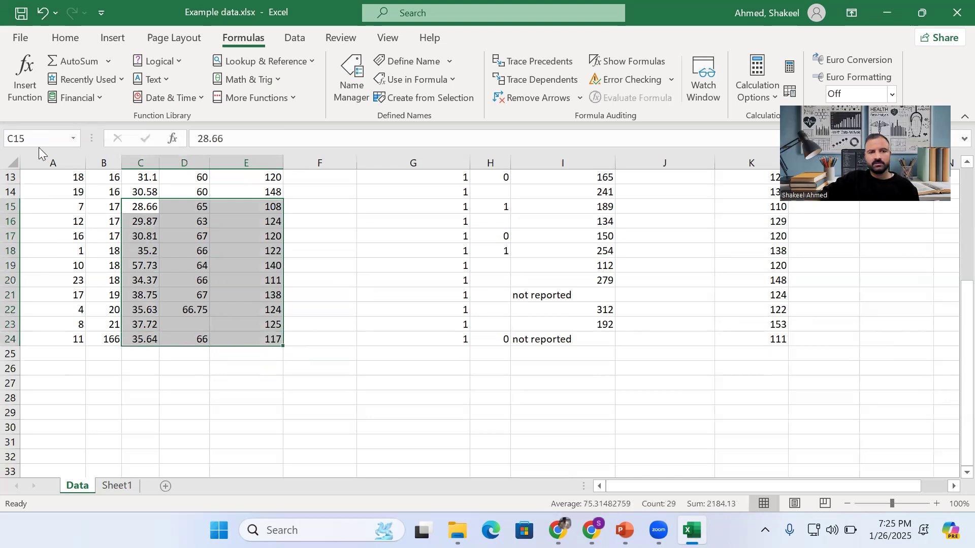
click(202, 276)
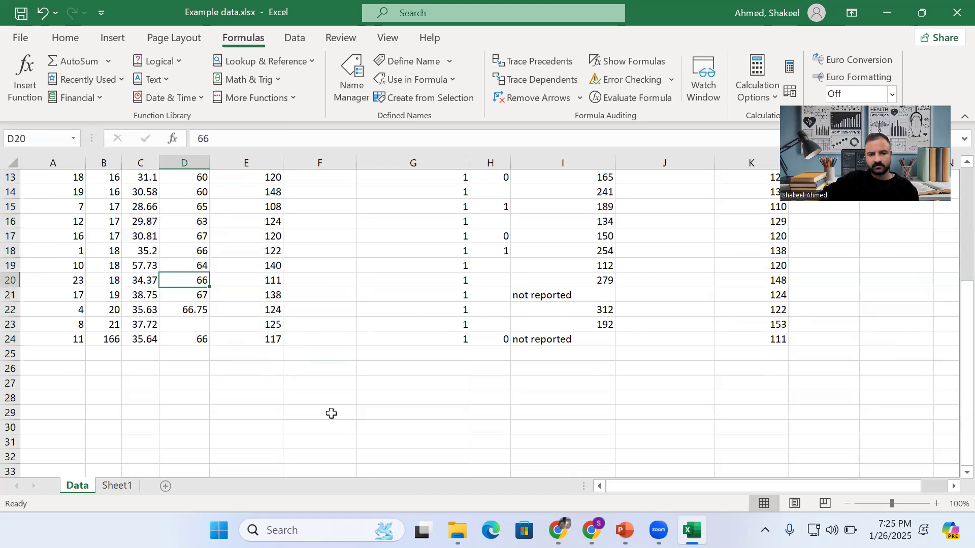
- Switch to the PowerPoint presentation and show slide 21, Formulas and Functions
click(624, 530)
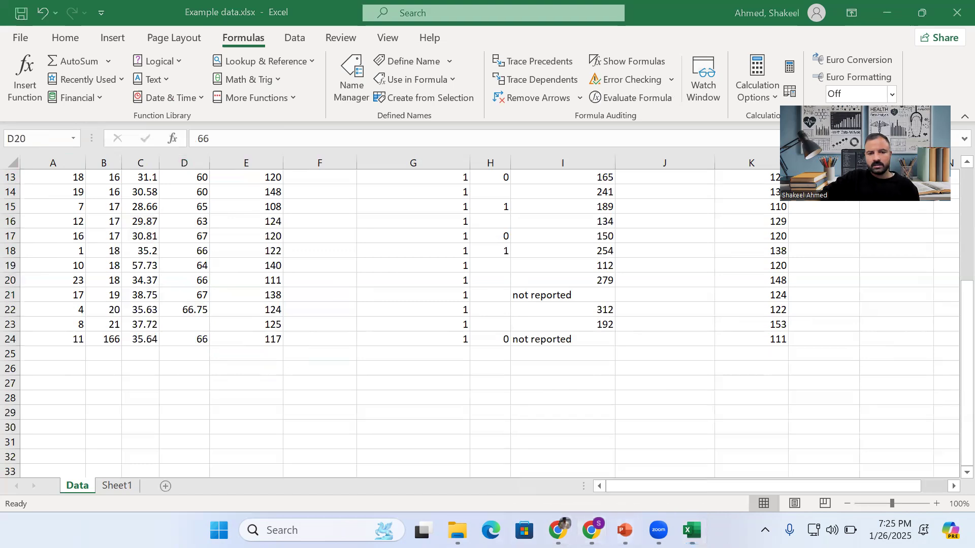
scroll(107, 366, down, 3)
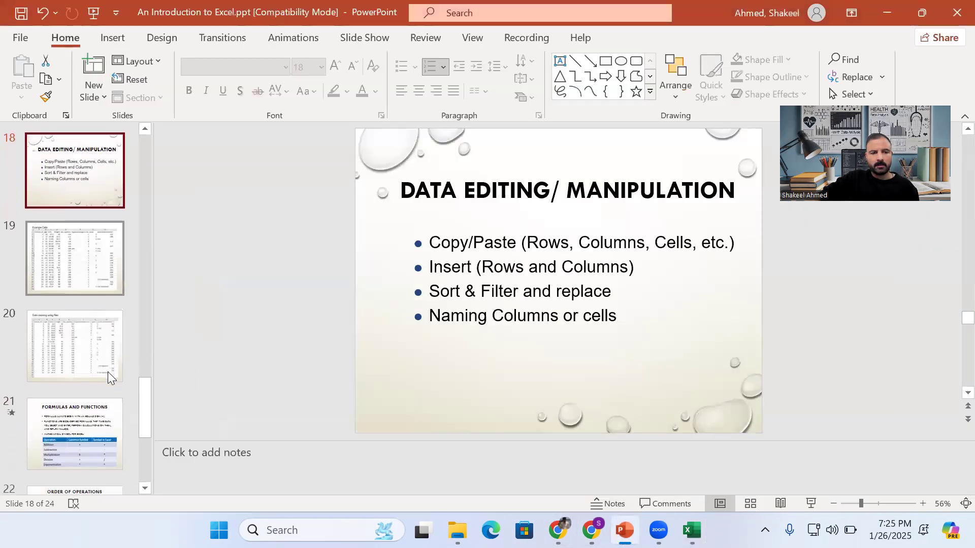
click(105, 382)
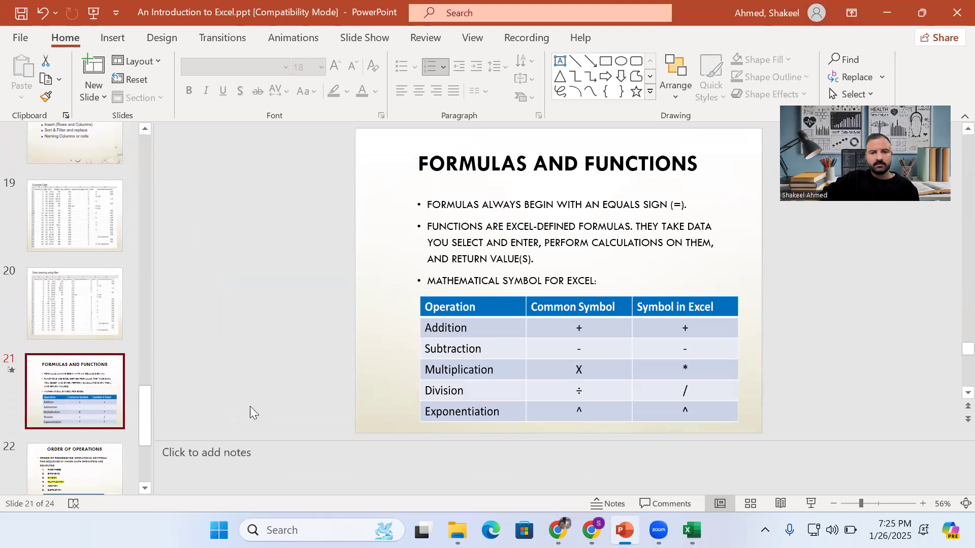